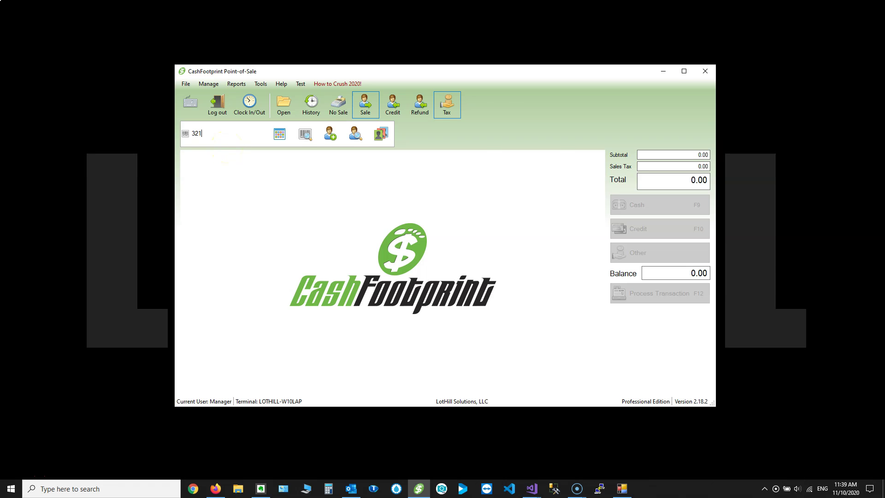
- Add item 321 to the sale and delete it from the transaction
{"action": "key", "text": "Return"}
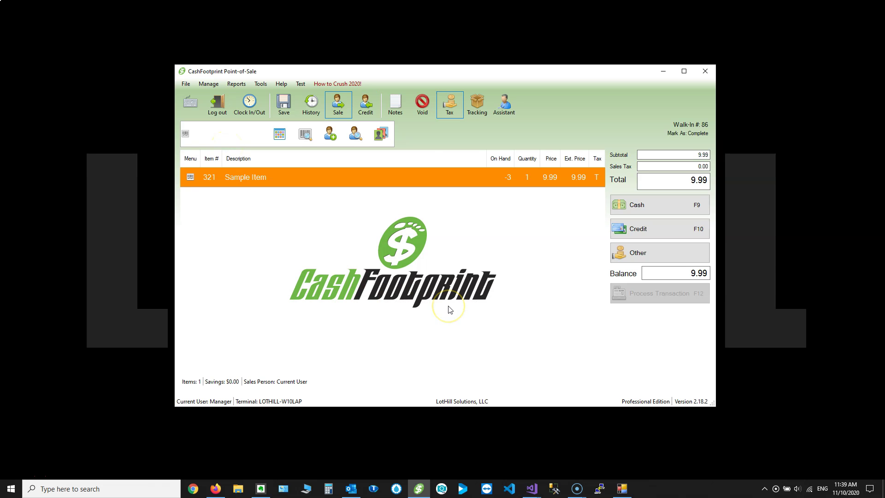
{"action": "left_click", "coordinate": [189, 178]}
{"action": "left_click", "coordinate": [217, 272]}
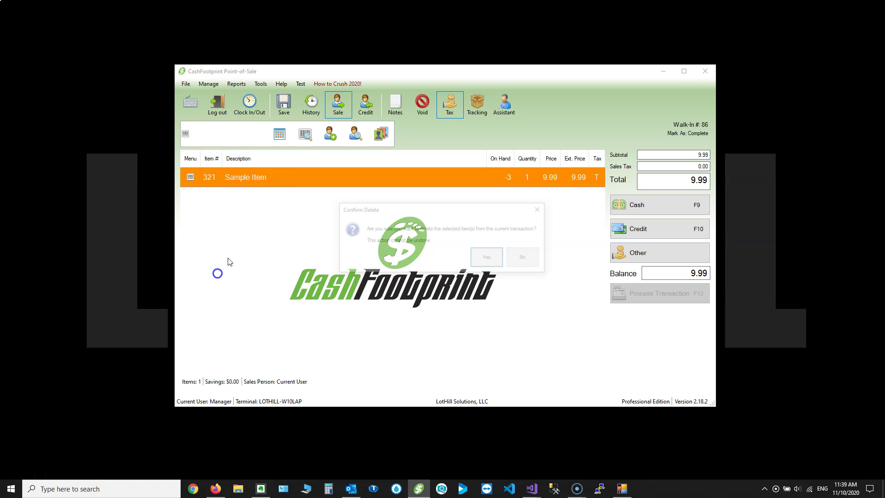
{"action": "left_click", "coordinate": [488, 258]}
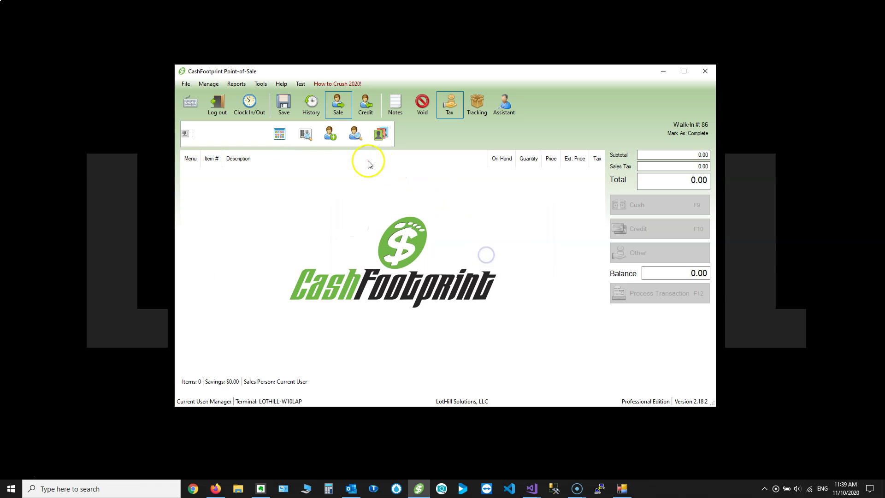
- Look up a customer by entering the customer number and choose to add a new customer with it
{"action": "left_click", "coordinate": [331, 136]}
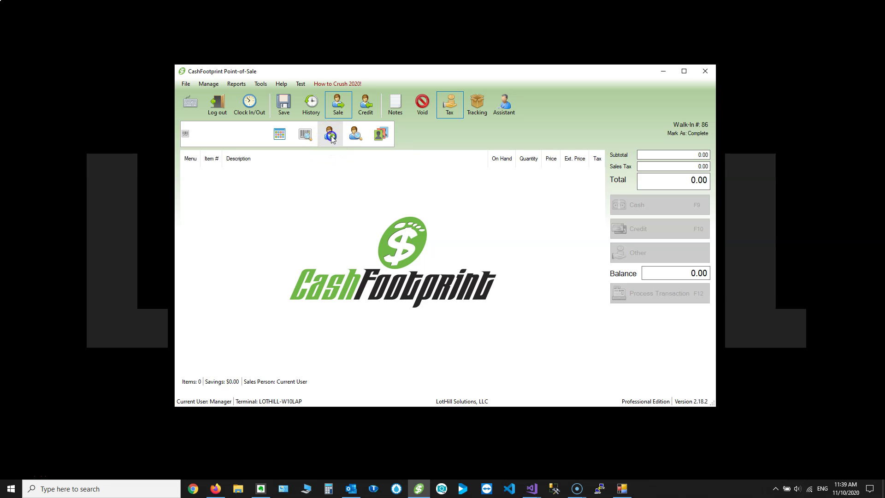
{"action": "left_click", "coordinate": [399, 244]}
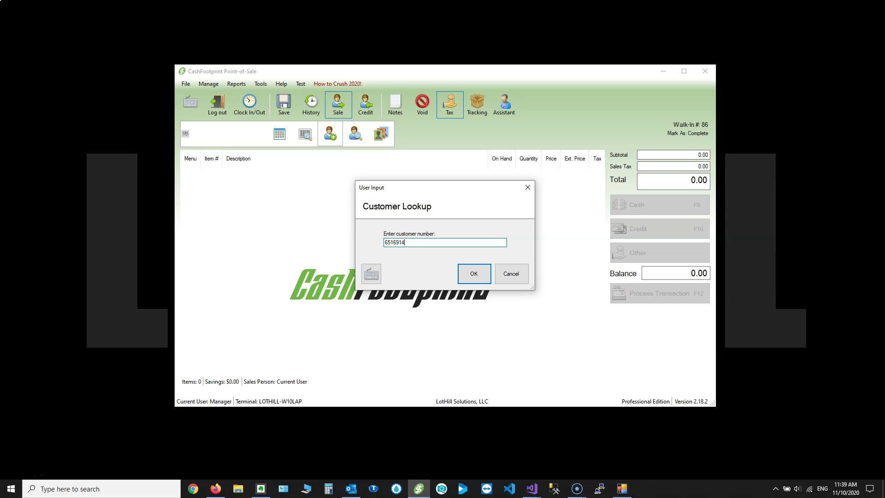
{"action": "key", "text": "Return"}
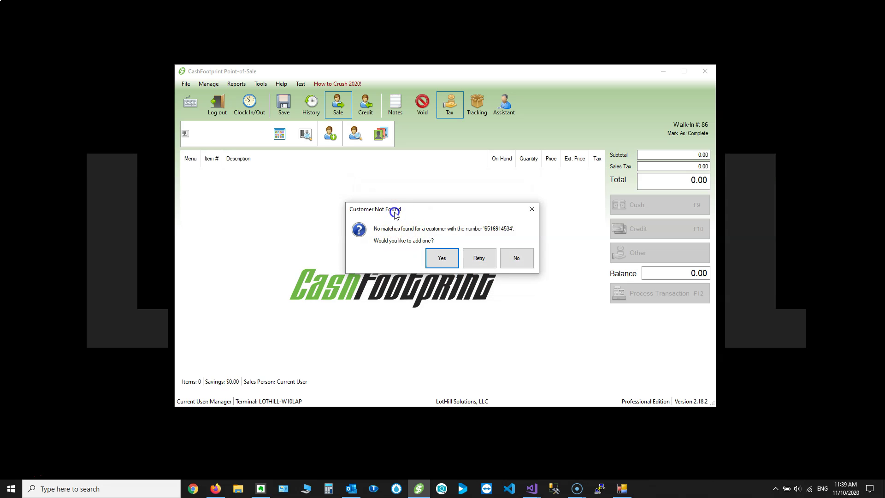
{"action": "left_click_drag", "start_coordinate": [395, 214], "coordinate": [381, 219]}
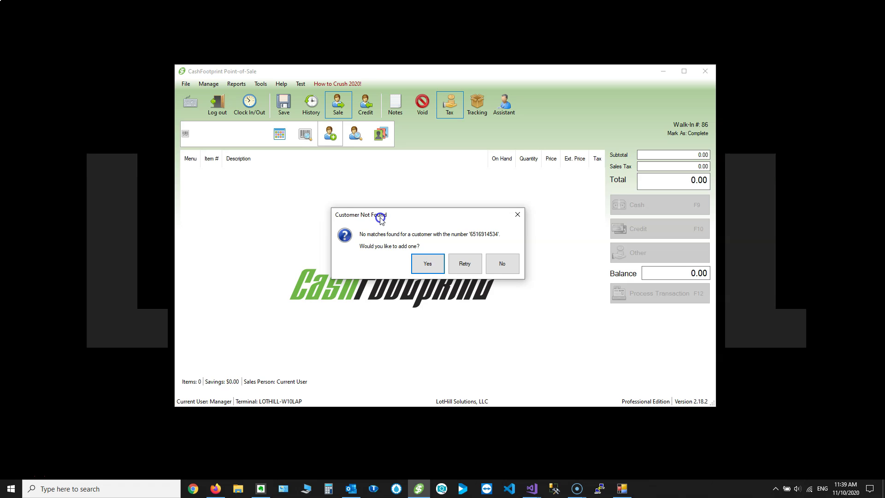
{"action": "left_click", "coordinate": [427, 264]}
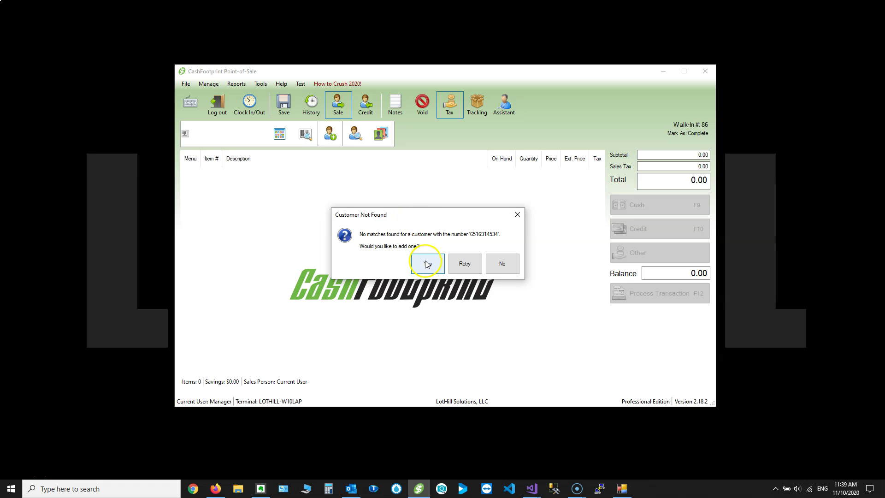
- Enter the new customer's name and set the company to LotHill
{"action": "double_click", "coordinate": [435, 225]}
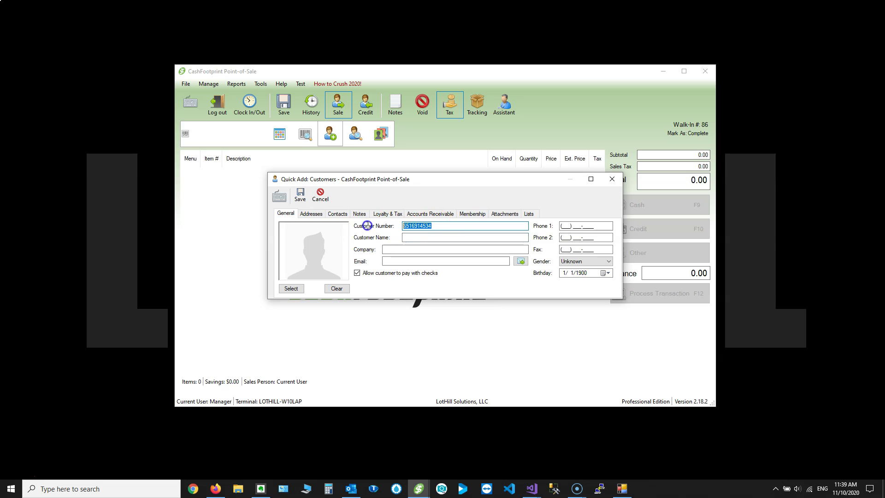
{"action": "left_click", "coordinate": [454, 238]}
{"action": "key", "text": "Tab"}
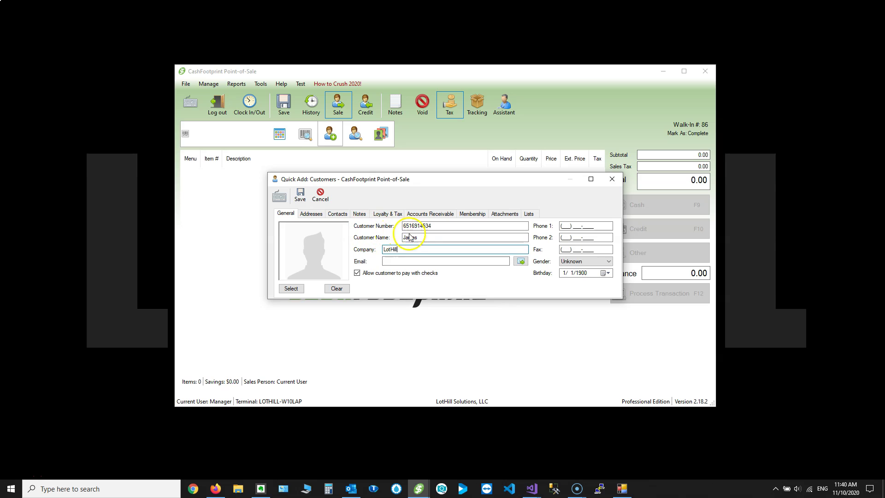
{"action": "double_click", "coordinate": [448, 234]}
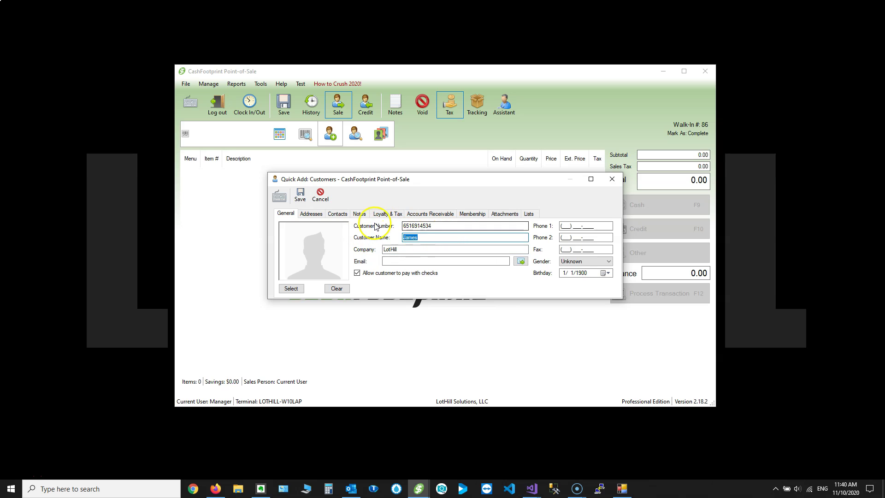
- Look over the main address fields, return to the general details and save the new customer
{"action": "left_click", "coordinate": [309, 215]}
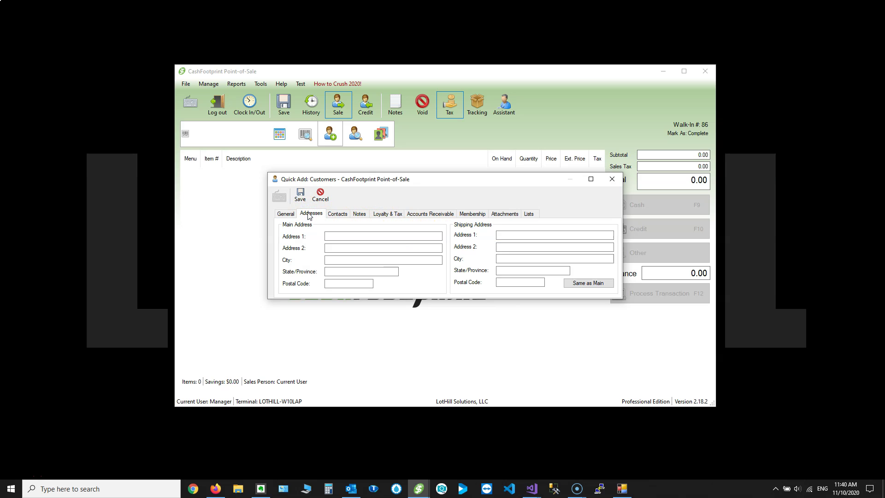
{"action": "left_click", "coordinate": [341, 237]}
{"action": "left_click", "coordinate": [346, 247]}
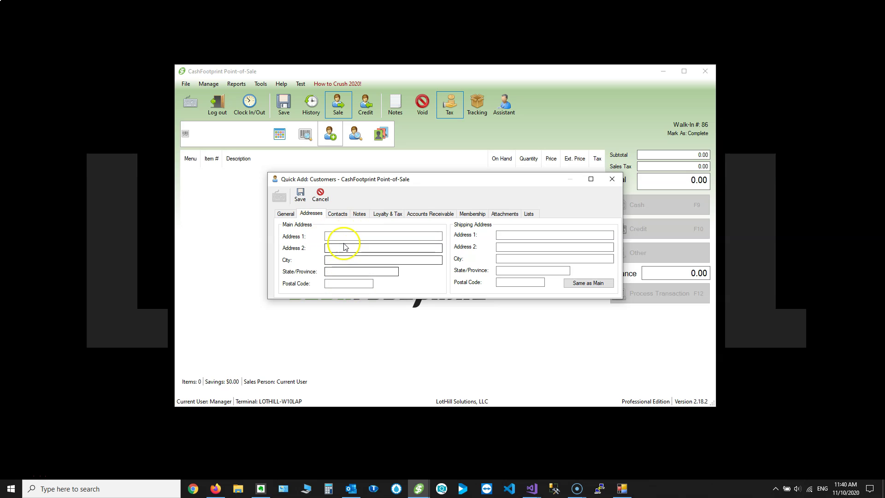
{"action": "left_click", "coordinate": [285, 214]}
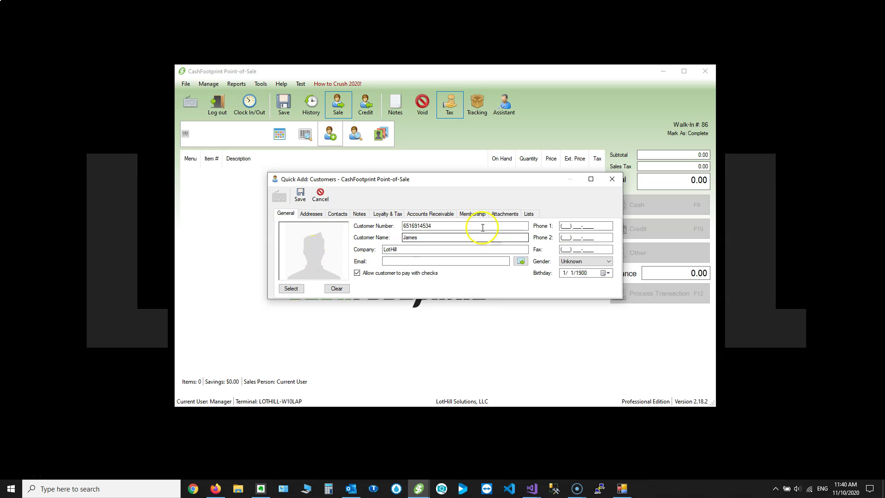
{"action": "left_click", "coordinate": [415, 262]}
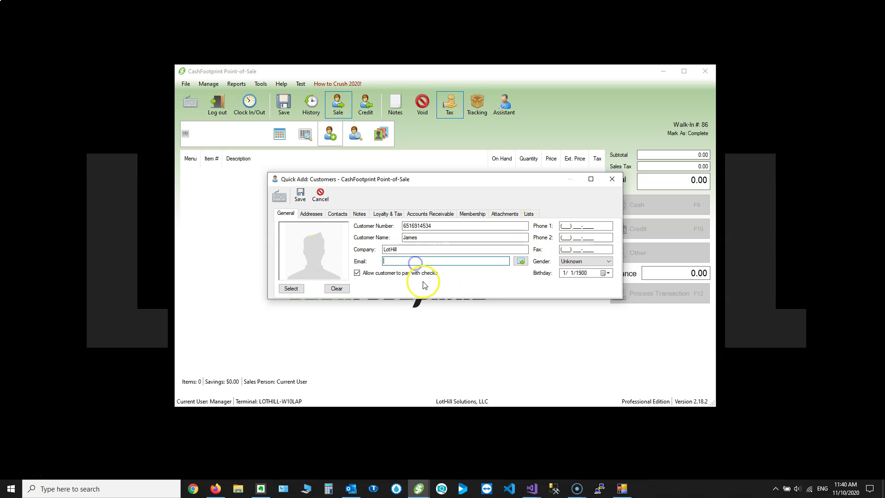
{"action": "left_click", "coordinate": [300, 196]}
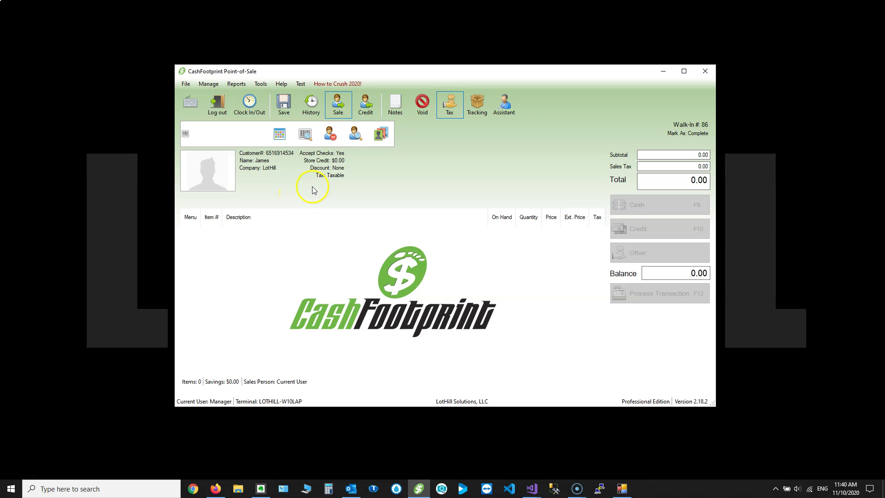
- Remove the customer from the sale and attach the same customer again by looking up the customer number
{"action": "left_click", "coordinate": [332, 140]}
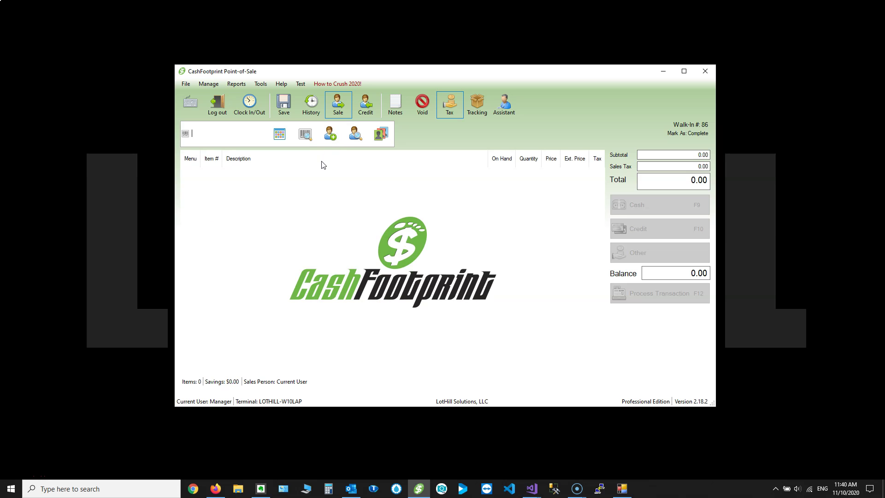
{"action": "left_click", "coordinate": [335, 133]}
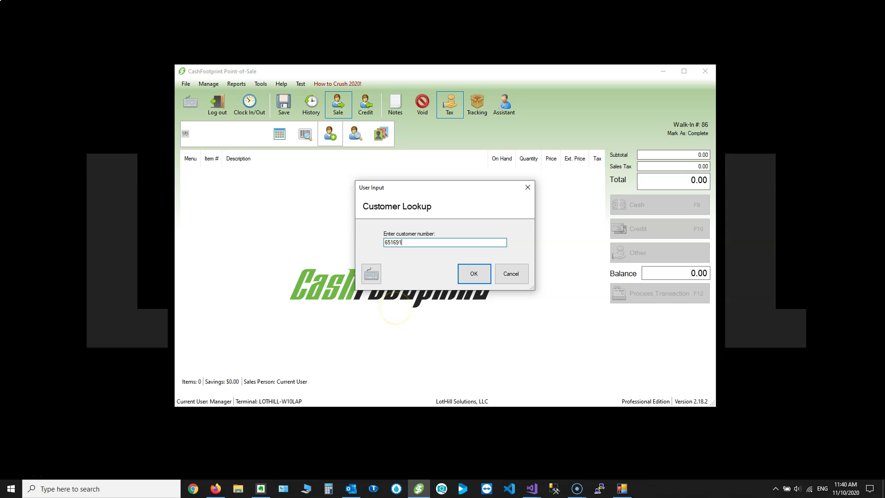
{"action": "key", "text": "Return"}
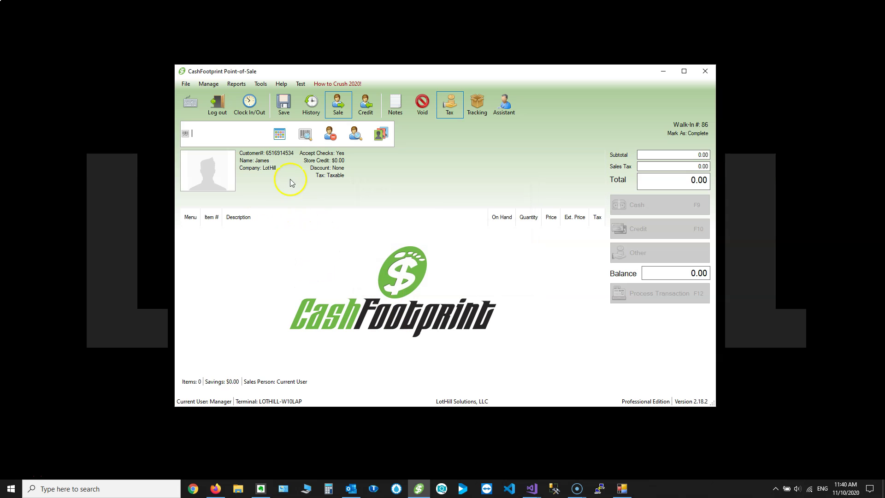
- Clear the customer from the sale, open the customer search and select the LotHill customer, trying the name, address and email search fields
{"action": "left_click", "coordinate": [330, 138]}
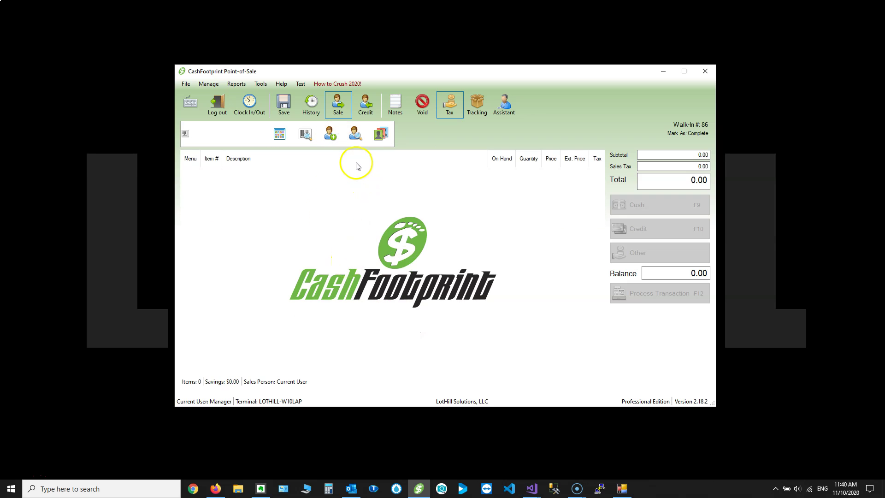
{"action": "left_click", "coordinate": [353, 136]}
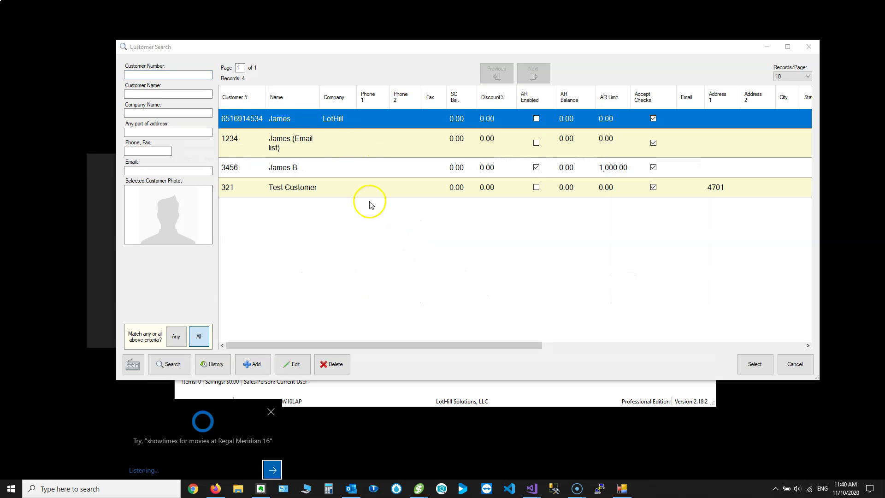
{"action": "left_click", "coordinate": [243, 119]}
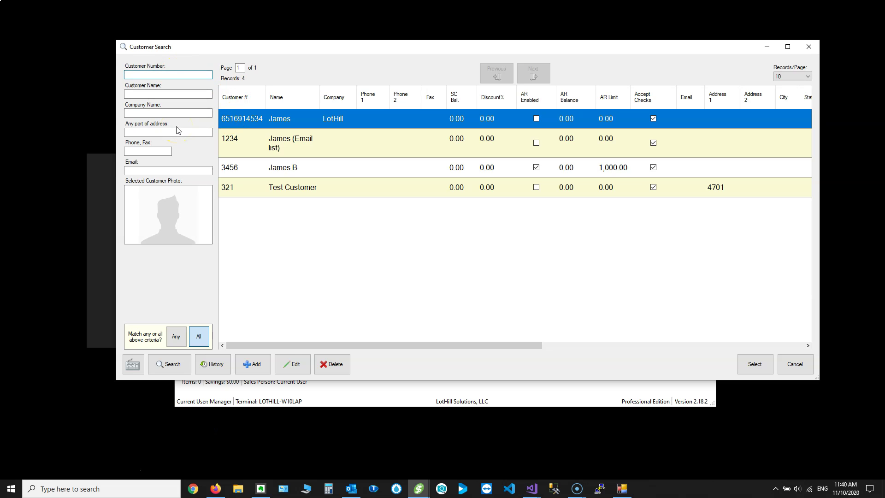
{"action": "left_click", "coordinate": [169, 94]}
{"action": "left_click", "coordinate": [157, 132]}
{"action": "left_click", "coordinate": [213, 170]}
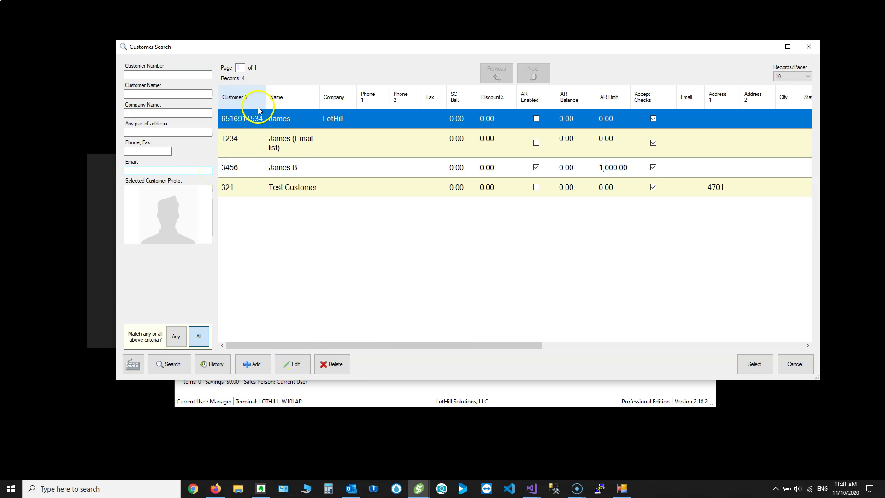
- Edit the selected LotHill customer, adding a last initial to the customer name and clearing the company
{"action": "left_click", "coordinate": [295, 364]}
{"action": "left_click", "coordinate": [454, 213]}
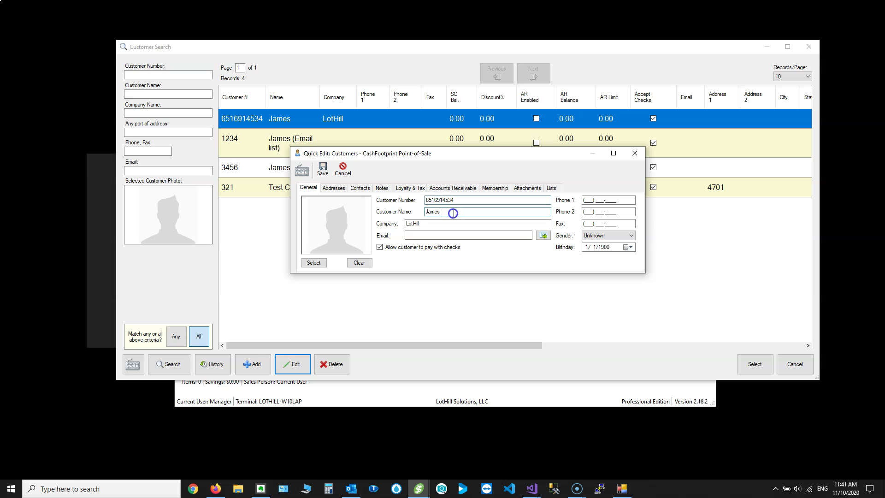
{"action": "left_click_drag", "start_coordinate": [424, 225], "coordinate": [354, 226]}
{"action": "key", "text": "Delete"}
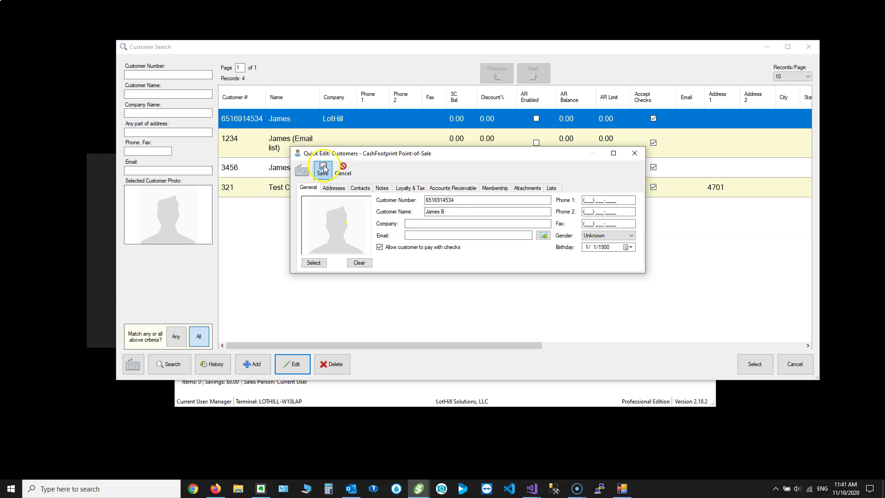
- Fill in the customer's main street address, city, state and postal code, and save the record
{"action": "left_click", "coordinate": [335, 191]}
{"action": "left_click", "coordinate": [368, 210]}
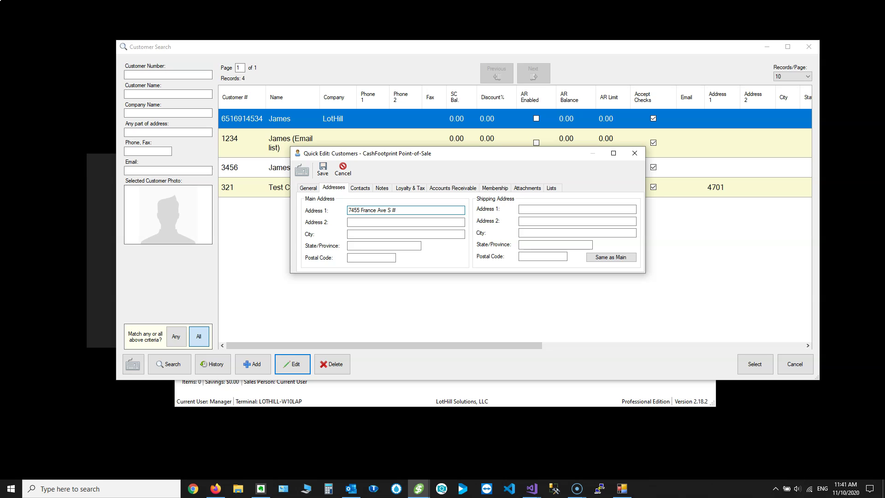
{"action": "key", "text": "Tab"}
{"action": "key", "text": "Tab"}
{"action": "key", "text": "Tab"}
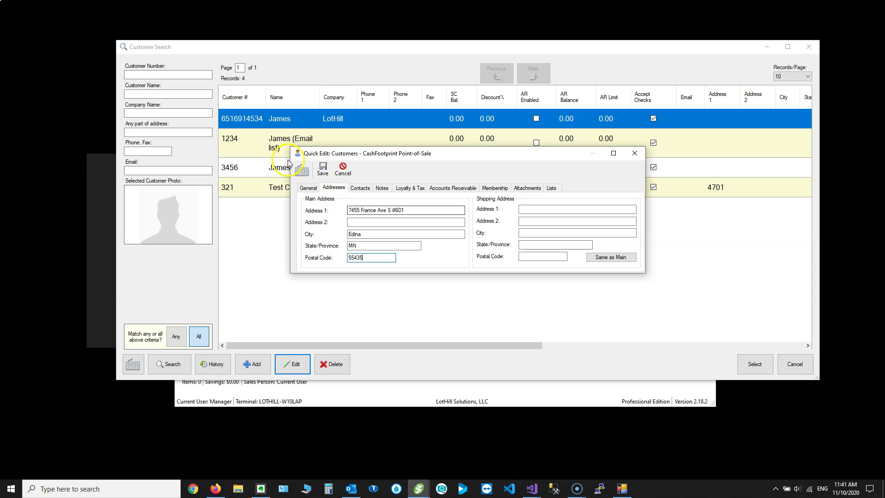
{"action": "left_click", "coordinate": [322, 167]}
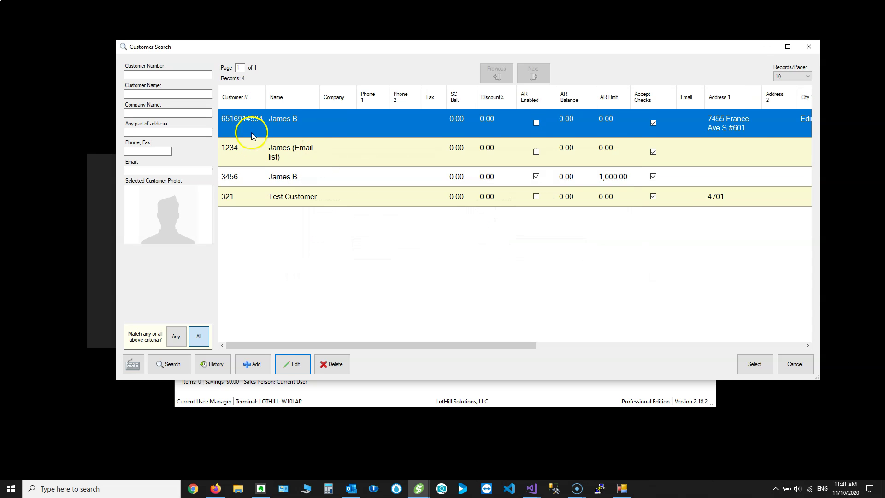
- Check the edited customer's address columns in the search list and attach that customer to the sale
{"action": "left_click_drag", "start_coordinate": [527, 345], "coordinate": [650, 342]}
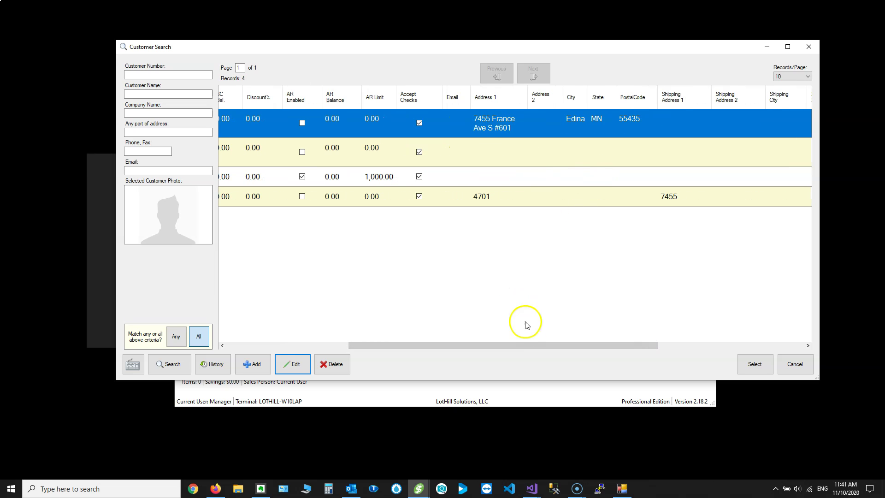
{"action": "left_click_drag", "start_coordinate": [539, 341], "coordinate": [369, 345]}
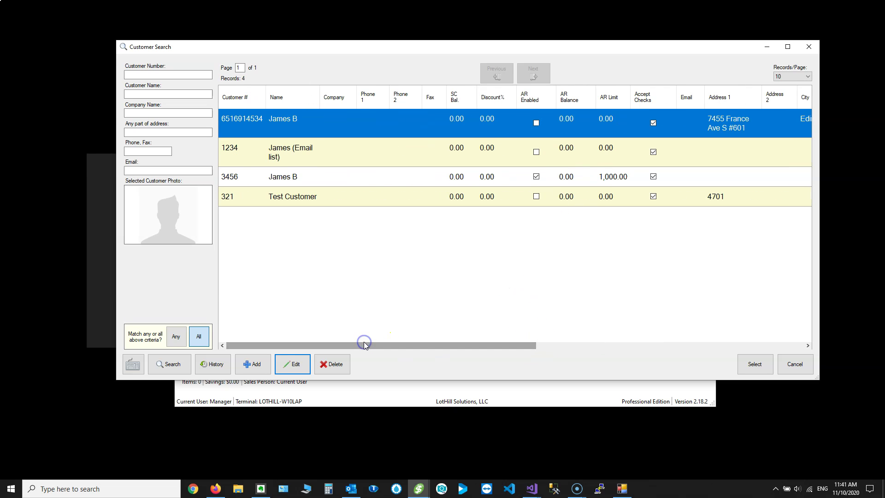
{"action": "left_click", "coordinate": [240, 121]}
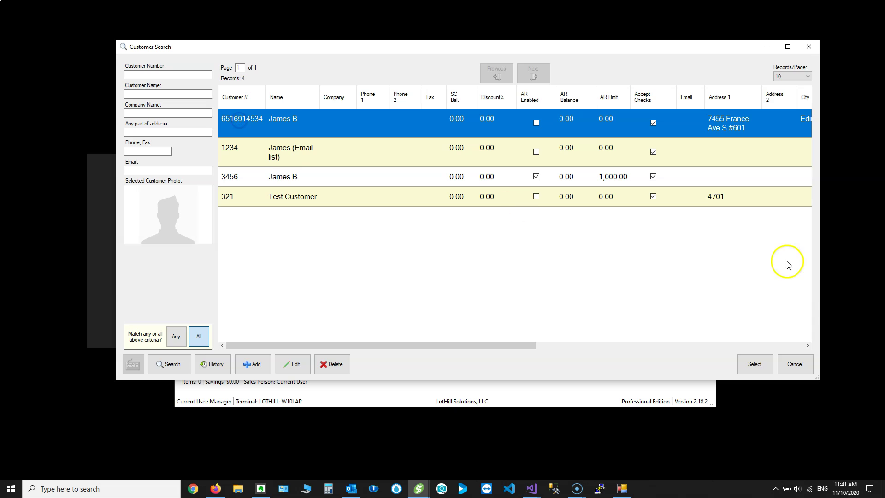
{"action": "left_click", "coordinate": [750, 366]}
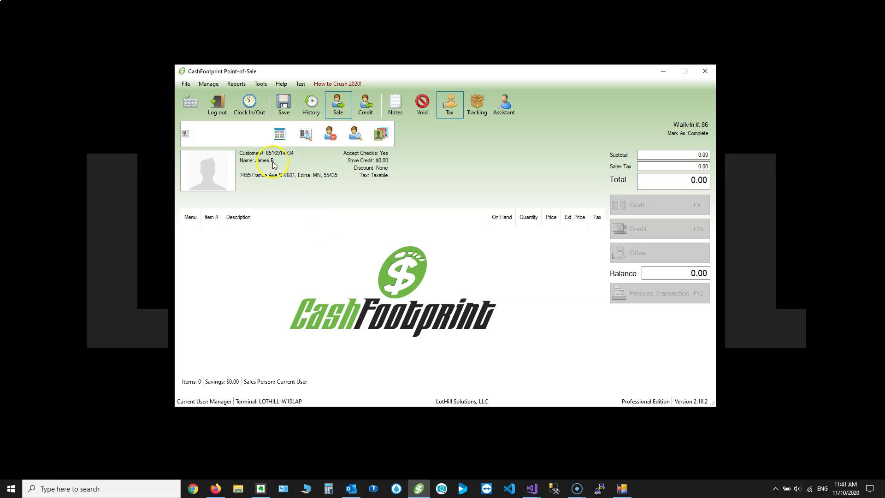
- Detach the edited customer from the sale and attach them again using the customer number
{"action": "left_click", "coordinate": [331, 136]}
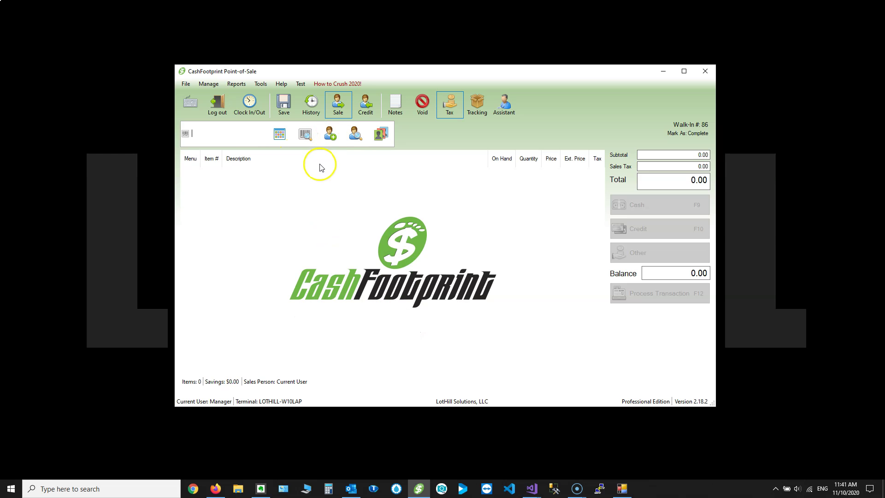
{"action": "left_click", "coordinate": [325, 135]}
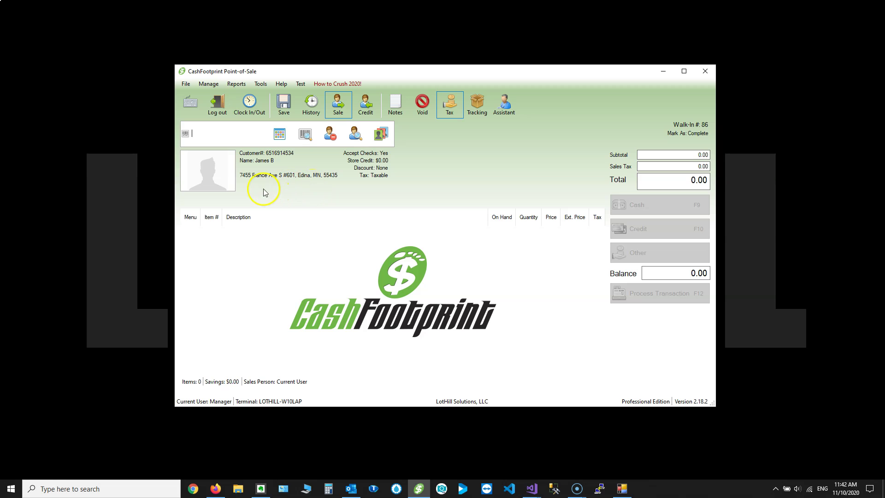
- Open the attached customer's record for editing from the sale, review the main address, and save the record
{"action": "left_click", "coordinate": [295, 203]}
{"action": "left_click", "coordinate": [381, 134]}
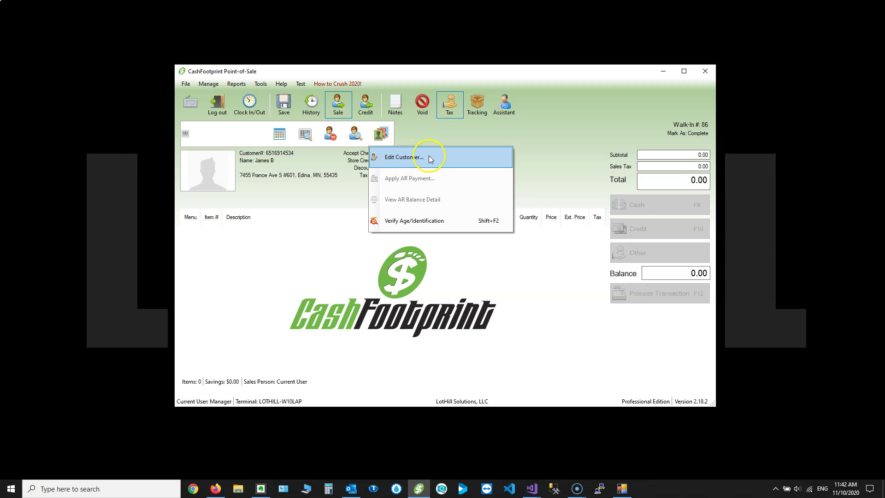
{"action": "left_click", "coordinate": [426, 126]}
{"action": "left_click", "coordinate": [386, 137]}
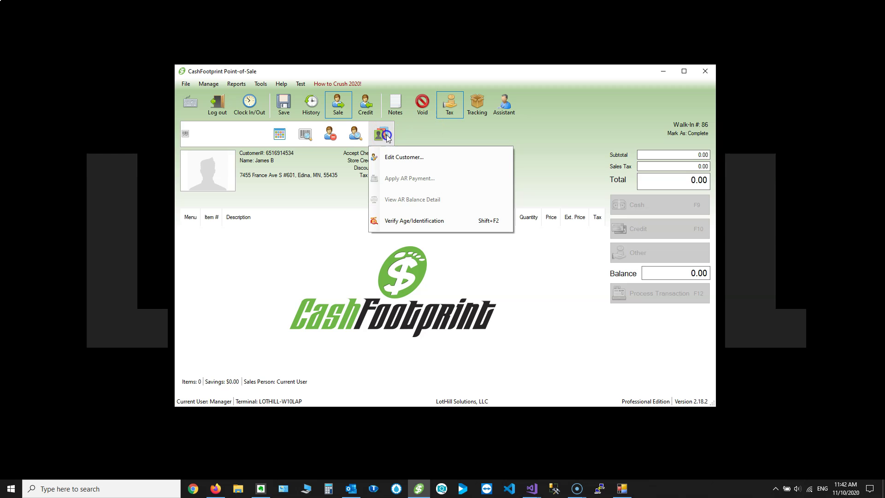
{"action": "left_click", "coordinate": [421, 159]}
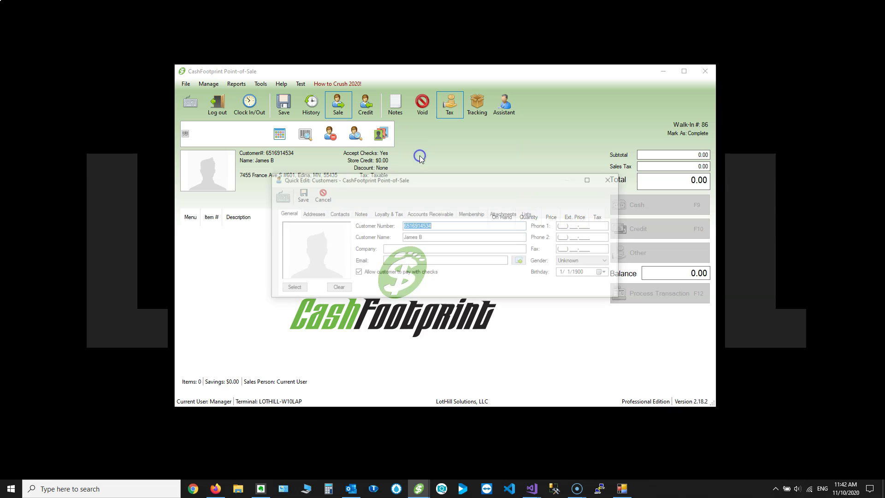
{"action": "left_click", "coordinate": [313, 216]}
{"action": "left_click", "coordinate": [386, 236]}
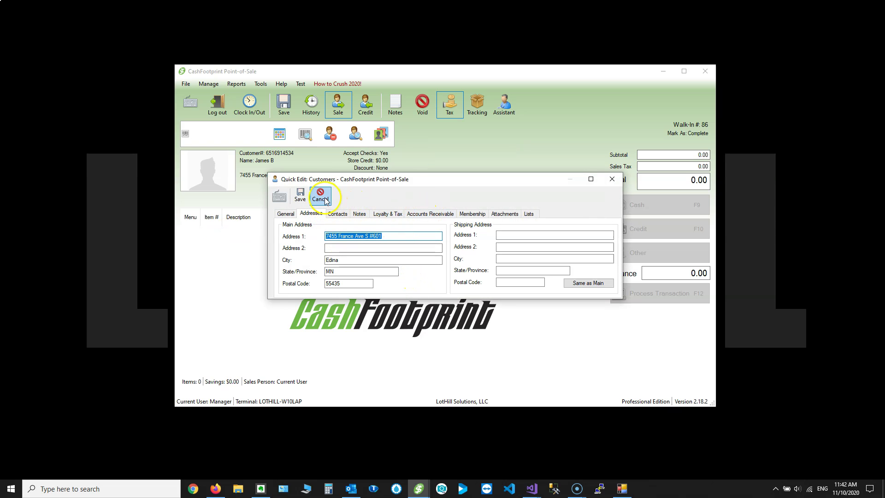
{"action": "left_click", "coordinate": [300, 194]}
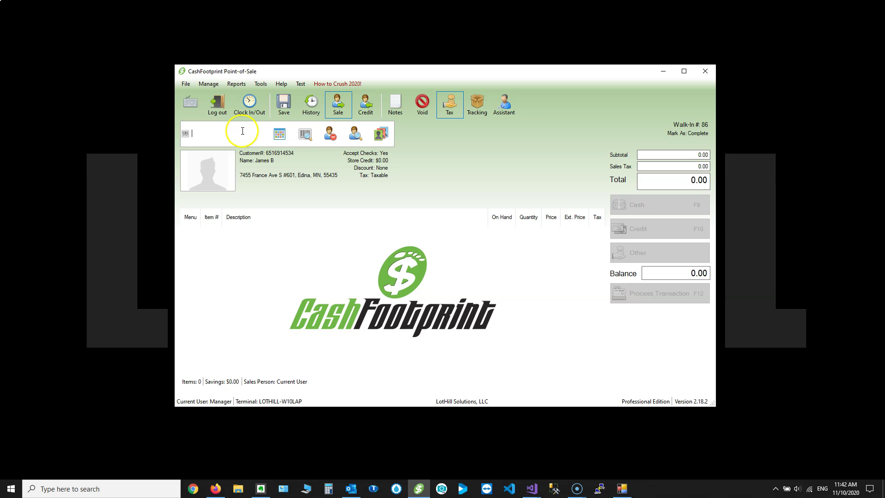
- Add item 321 to the customer's sale
{"action": "type", "text": "321"}
{"action": "key", "text": "Return"}
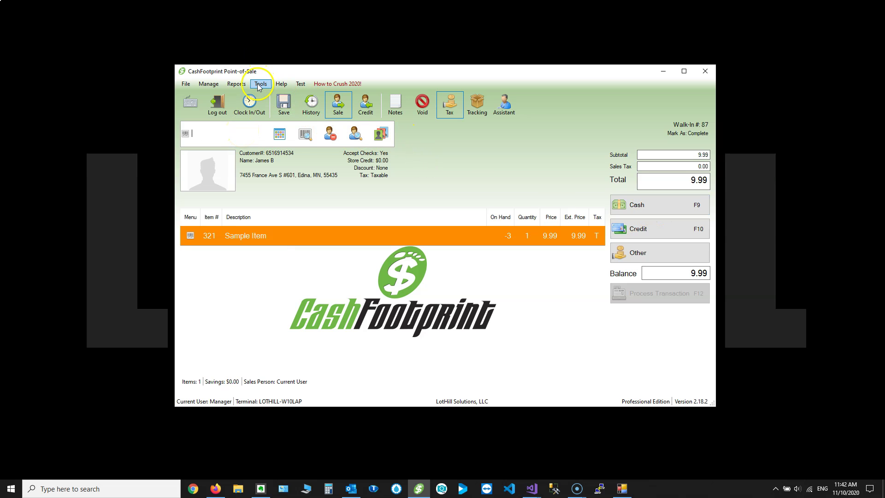
- Check the receipt layout options for showing the customer's name and address, and leave the options without saving
{"action": "left_click_drag", "start_coordinate": [267, 71], "coordinate": [266, 81]}
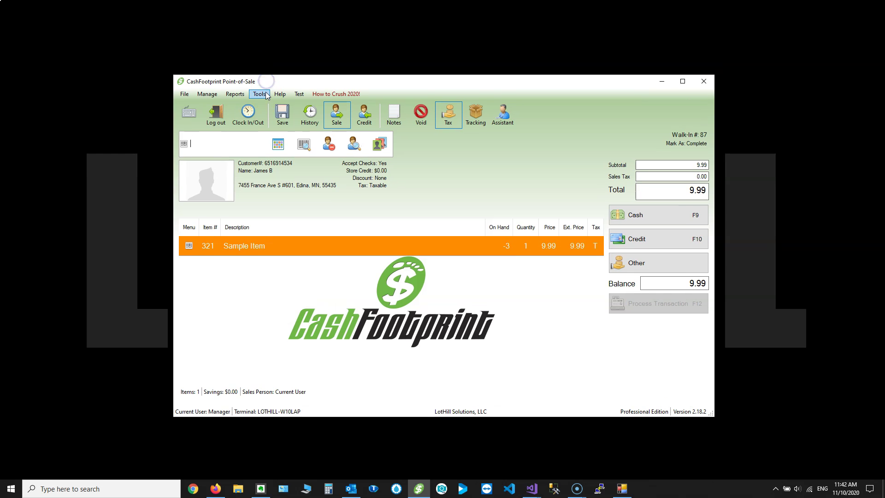
{"action": "left_click", "coordinate": [266, 95]}
{"action": "left_click", "coordinate": [278, 102]}
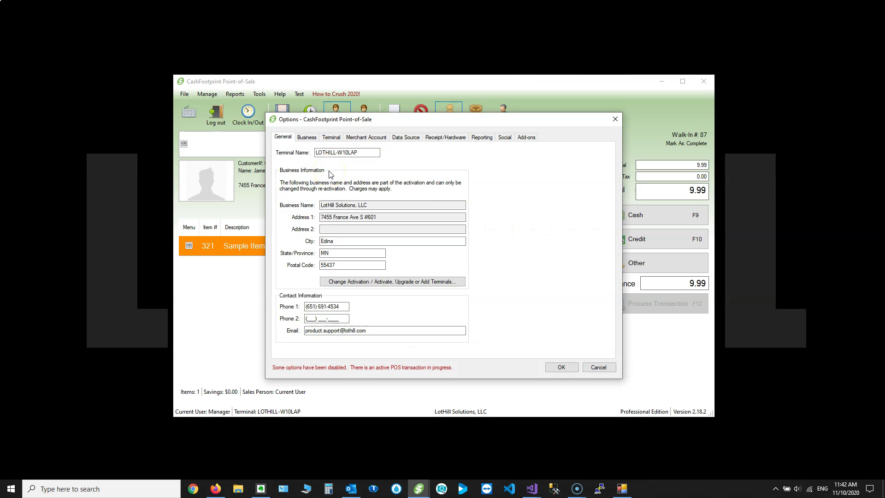
{"action": "left_click", "coordinate": [451, 138]}
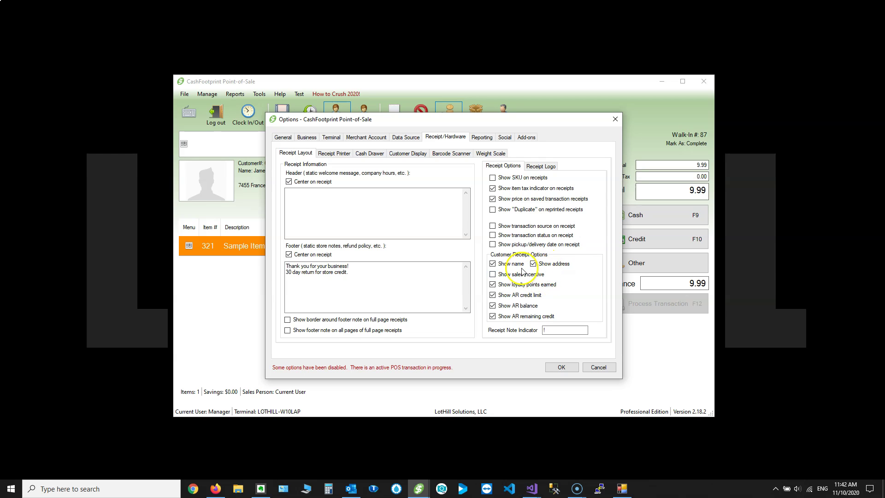
{"action": "left_click", "coordinate": [594, 369]}
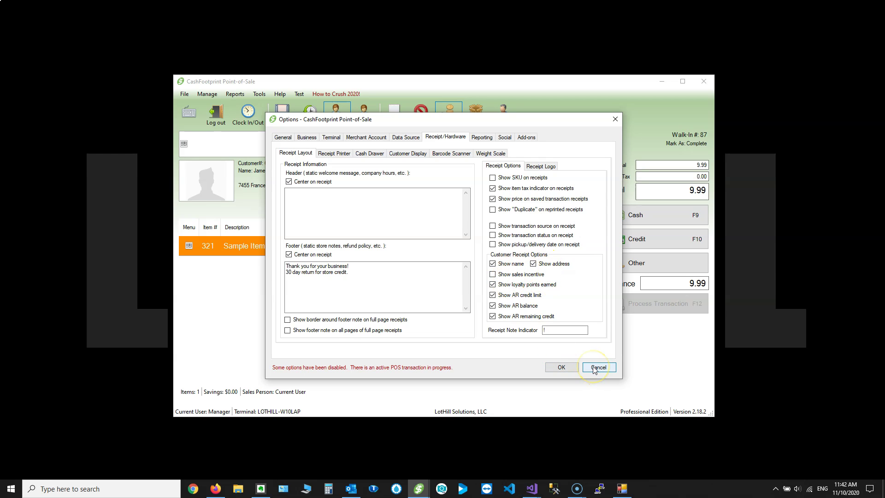
{"action": "left_click", "coordinate": [595, 369]}
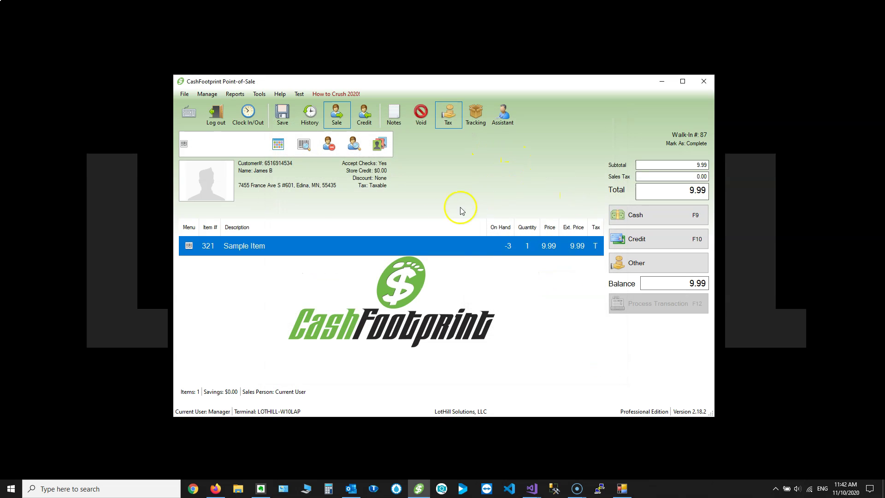
- Tender $10.00 in cash, process the transaction, and continue to a new sale
{"action": "left_click", "coordinate": [659, 213]}
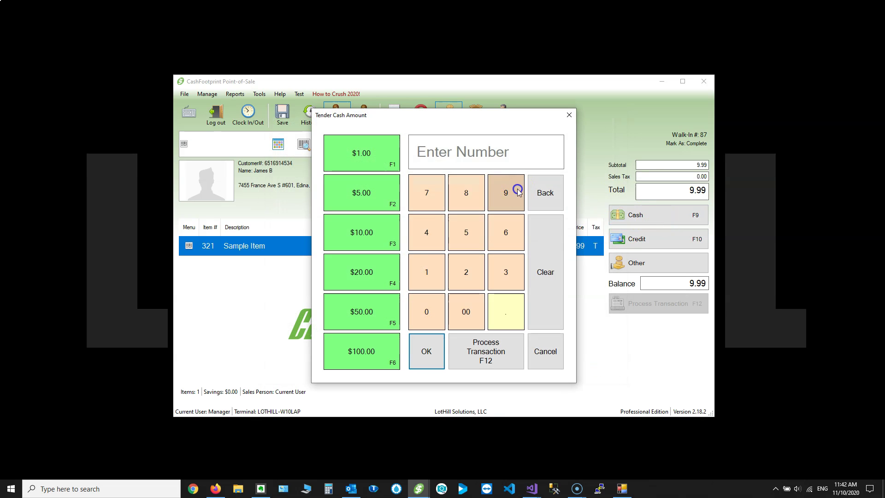
{"action": "left_click", "coordinate": [358, 233]}
{"action": "left_click", "coordinate": [483, 349]}
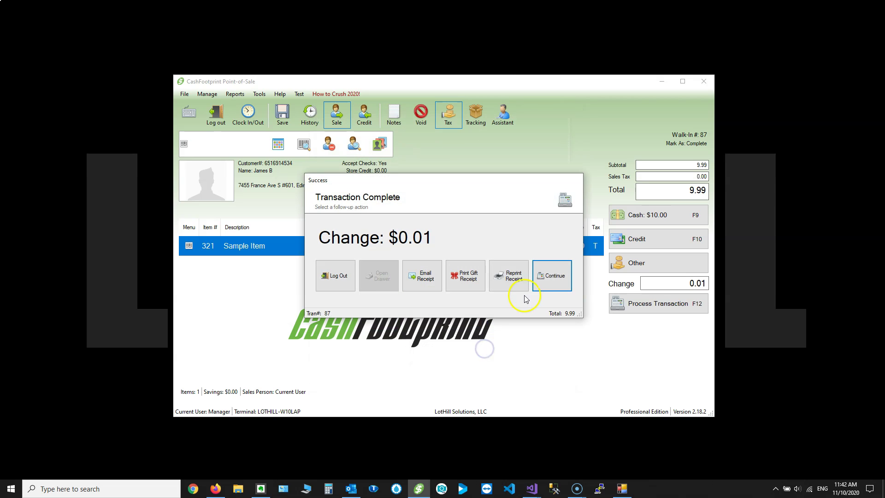
{"action": "left_click", "coordinate": [554, 280]}
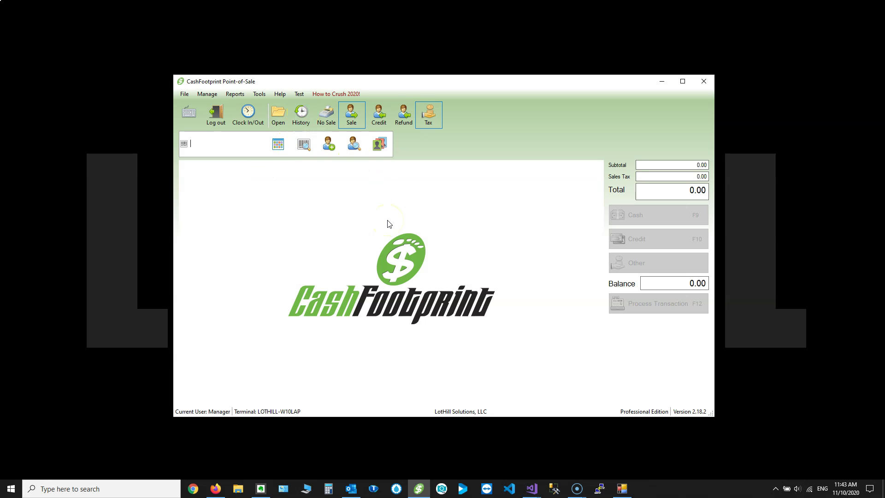
- Open the completed sale's receipt from the transaction history, examine the customer details in its full-page preview, and close the history
{"action": "left_click", "coordinate": [301, 116]}
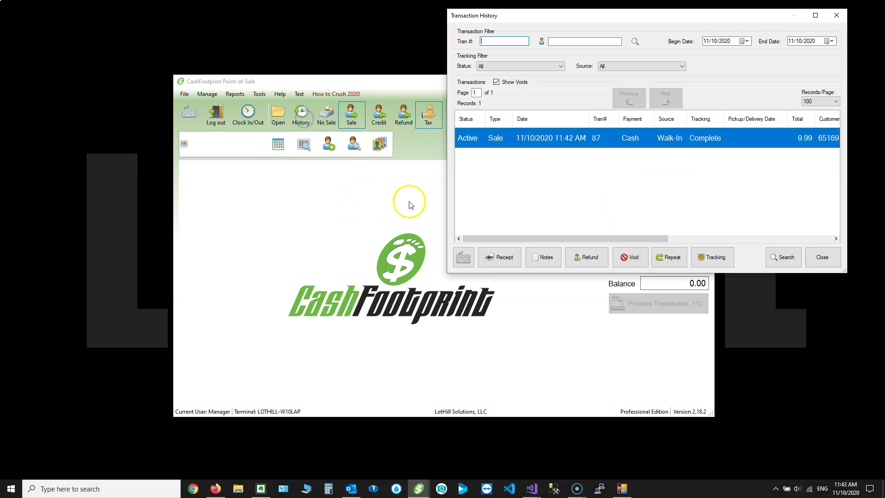
{"action": "double_click", "coordinate": [552, 136]}
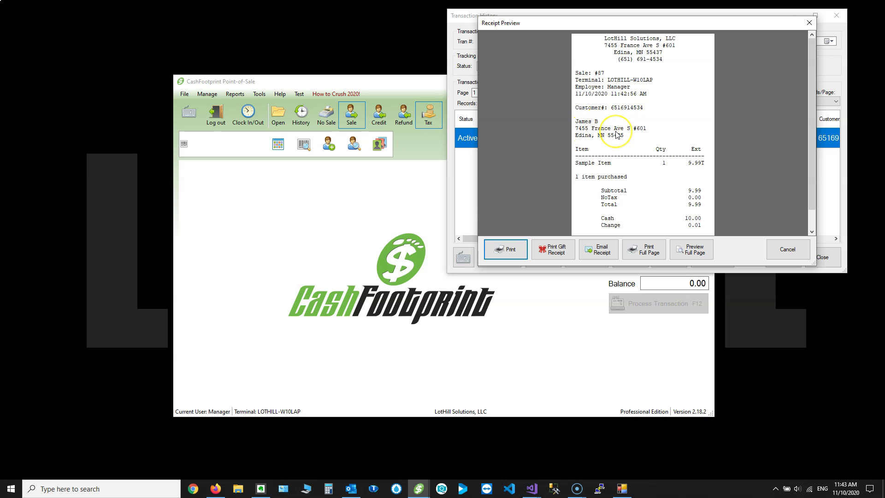
{"action": "left_click", "coordinate": [686, 250]}
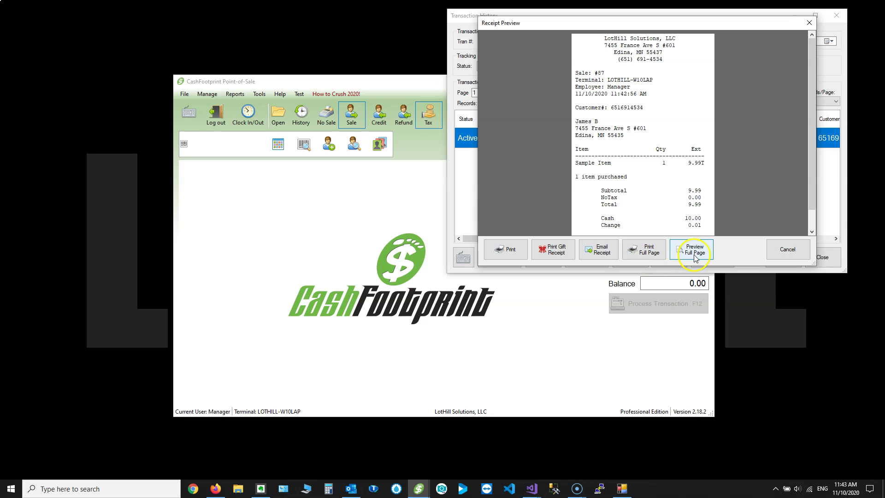
{"action": "left_click", "coordinate": [686, 261]}
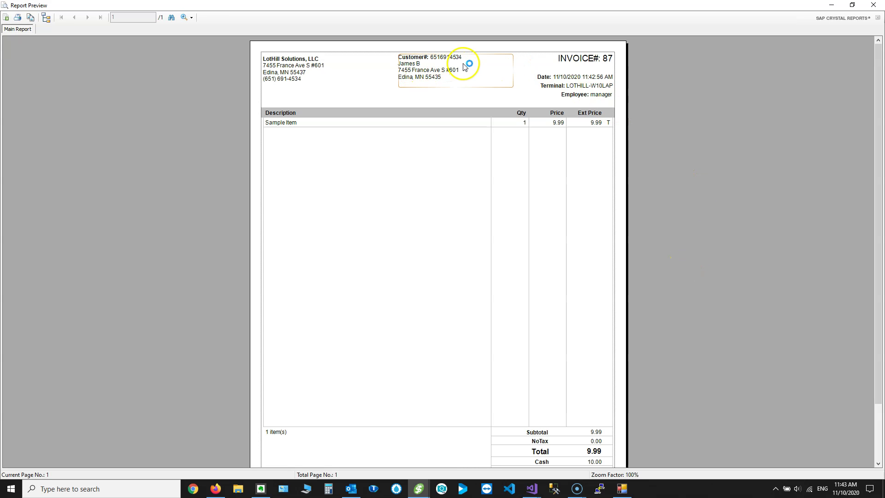
{"action": "left_click", "coordinate": [477, 63]}
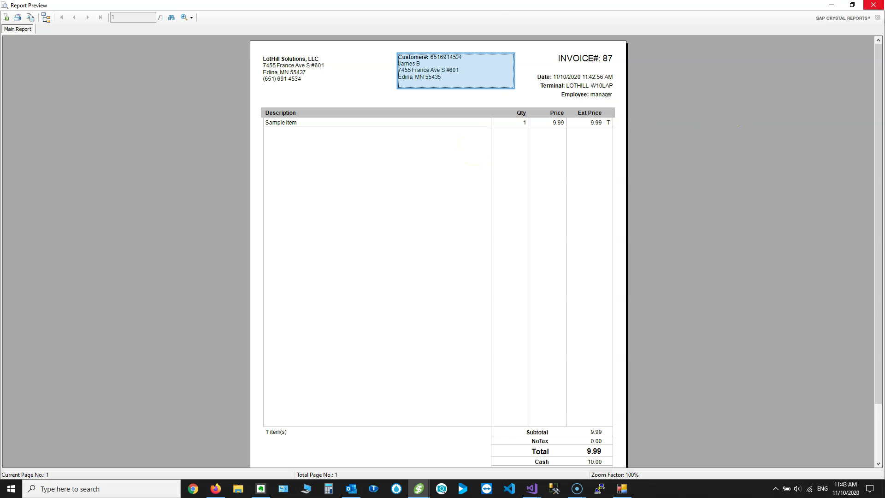
{"action": "left_click", "coordinate": [874, 4]}
{"action": "left_click", "coordinate": [801, 252]}
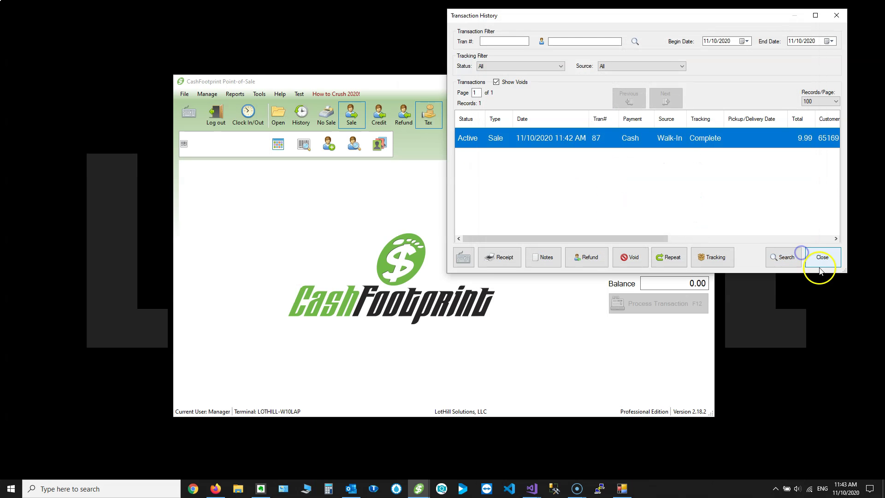
{"action": "left_click", "coordinate": [822, 257]}
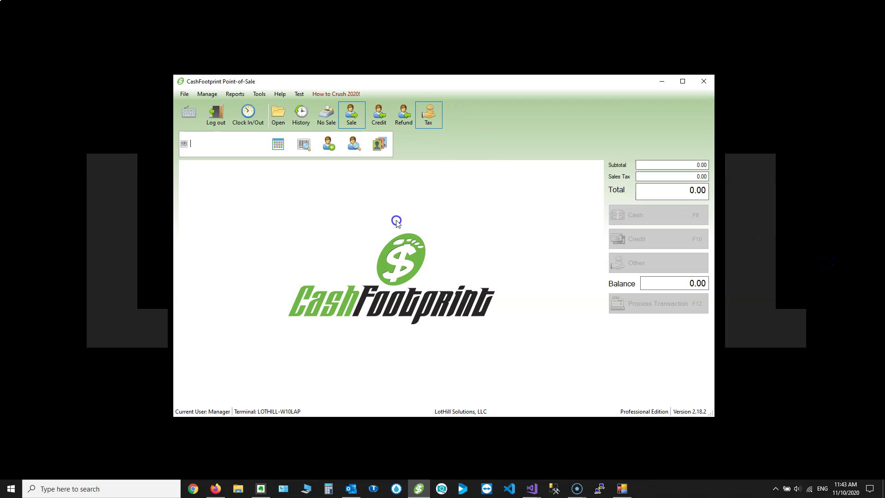
- Remove the None (Receipts) printer from the receipt printers in the program options
{"action": "left_click", "coordinate": [260, 94]}
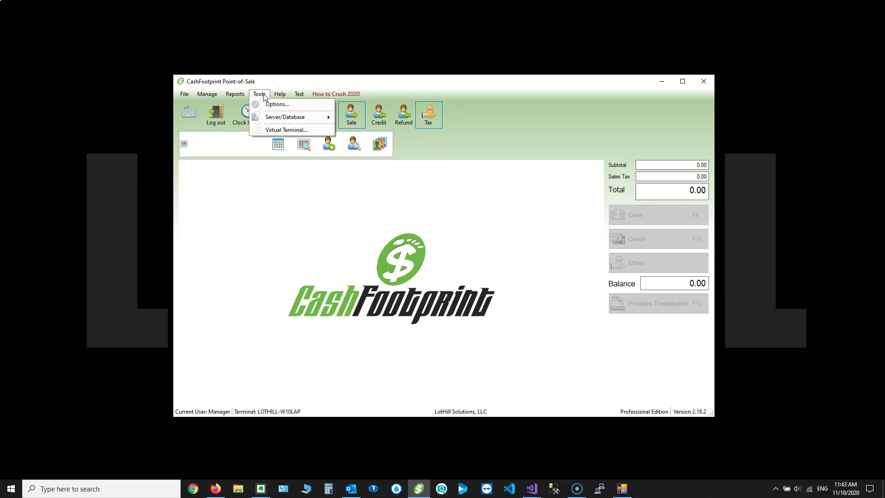
{"action": "left_click", "coordinate": [273, 105]}
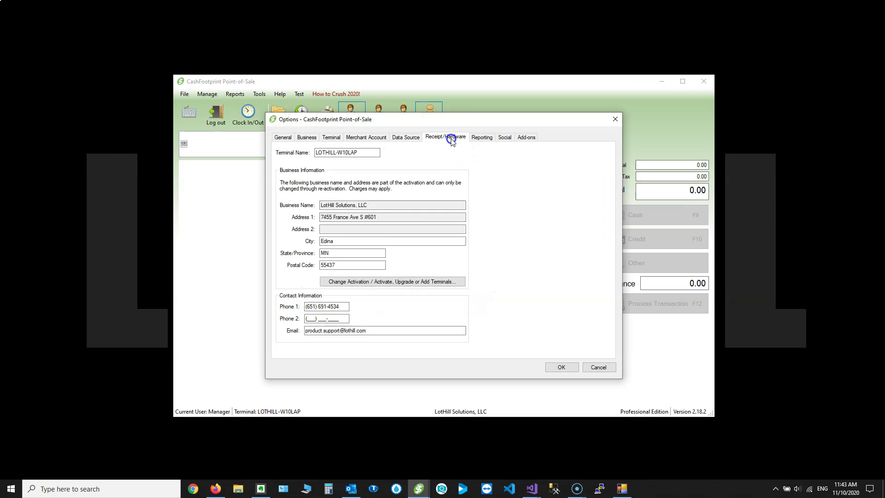
{"action": "left_click", "coordinate": [451, 138]}
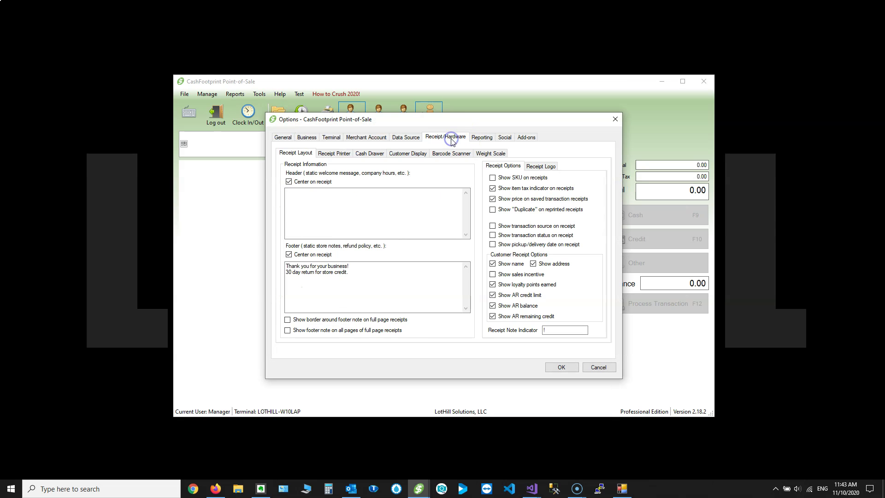
{"action": "left_click", "coordinate": [339, 155]}
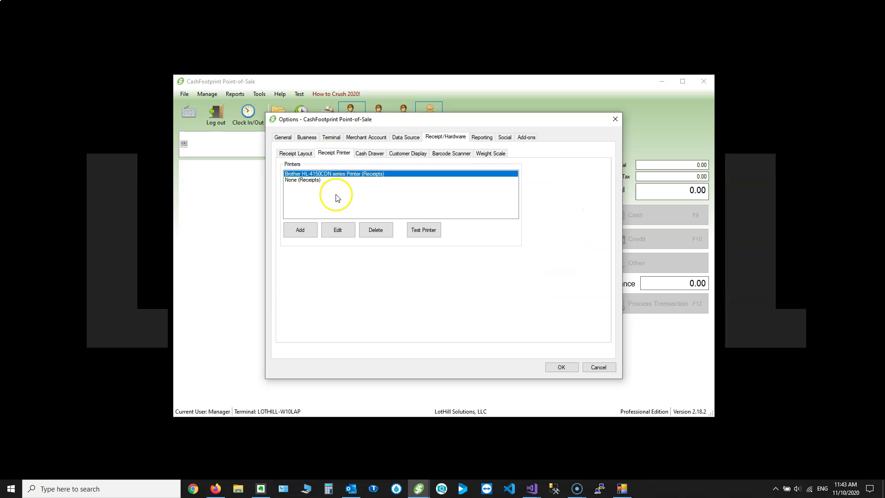
{"action": "left_click", "coordinate": [306, 180]}
{"action": "left_click", "coordinate": [372, 229]}
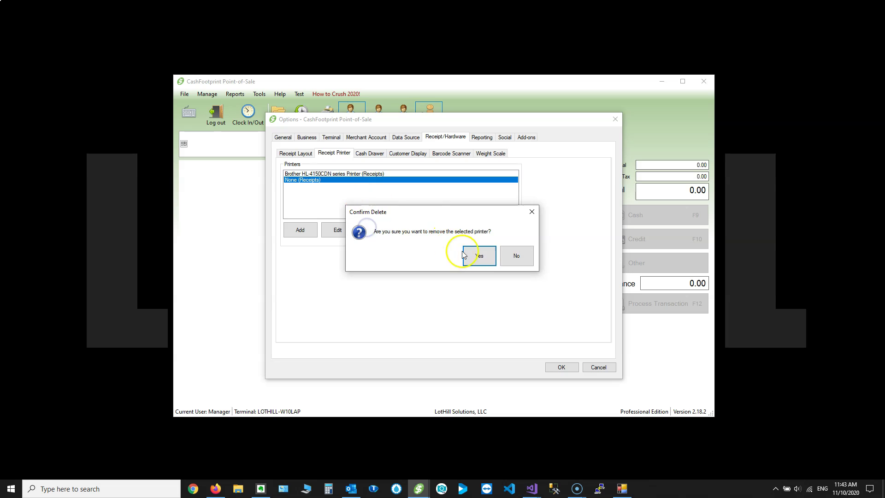
{"action": "left_click", "coordinate": [477, 255]}
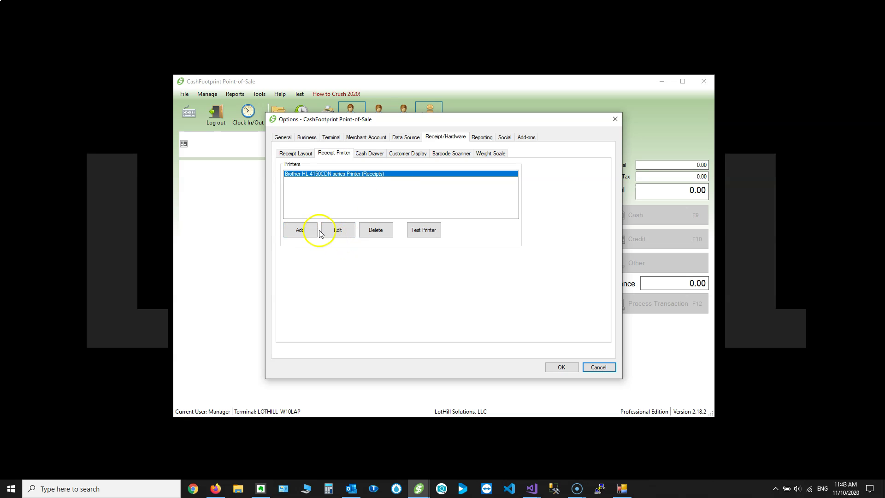
- Review the Brother HL-4150CDN printer's details, choose the Full Page Windows Printer driver, check the available printers, and accept the settings
{"action": "left_click", "coordinate": [340, 232]}
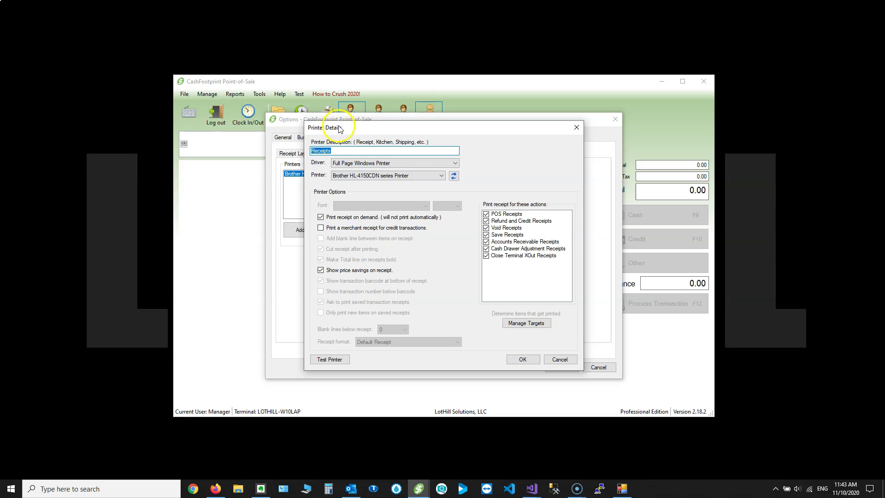
{"action": "left_click_drag", "start_coordinate": [338, 128], "coordinate": [357, 111]}
{"action": "left_click", "coordinate": [365, 135]}
{"action": "double_click", "coordinate": [367, 134]}
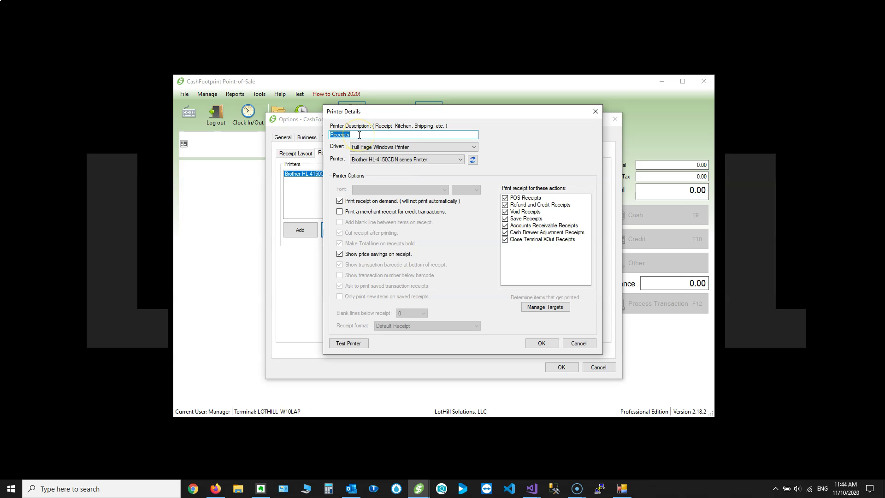
{"action": "left_click", "coordinate": [421, 148]}
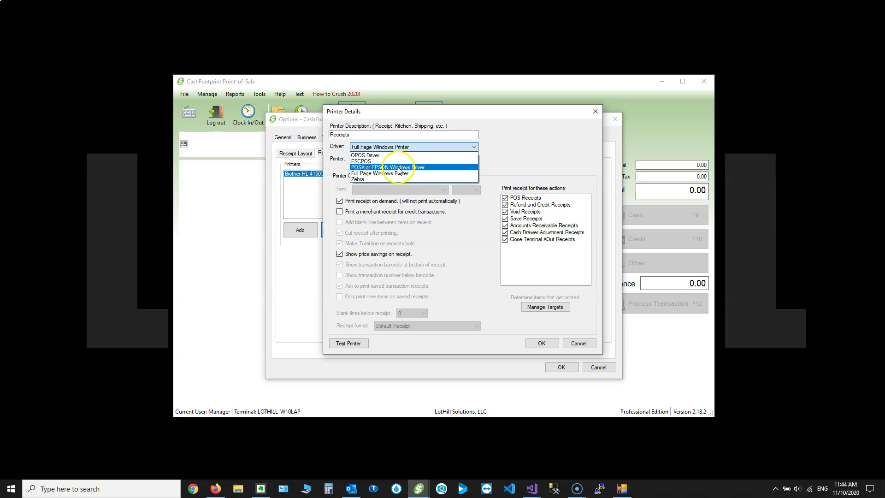
{"action": "left_click", "coordinate": [371, 174]}
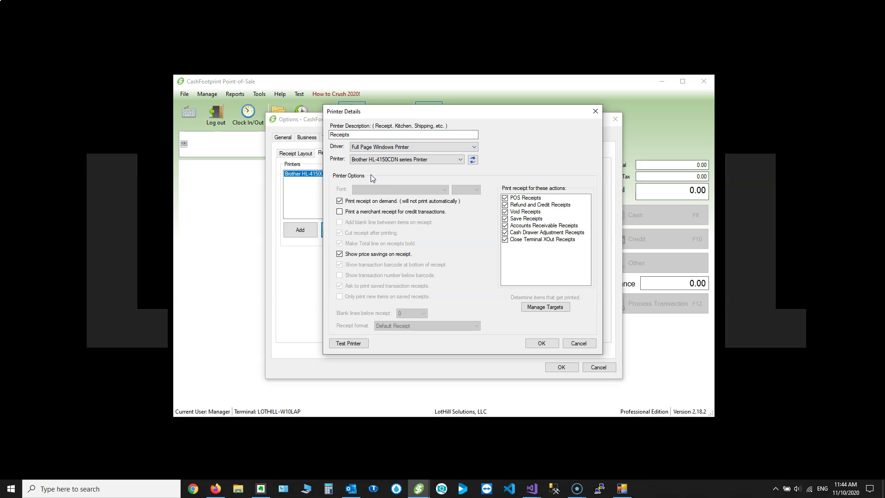
{"action": "left_click", "coordinate": [404, 159]}
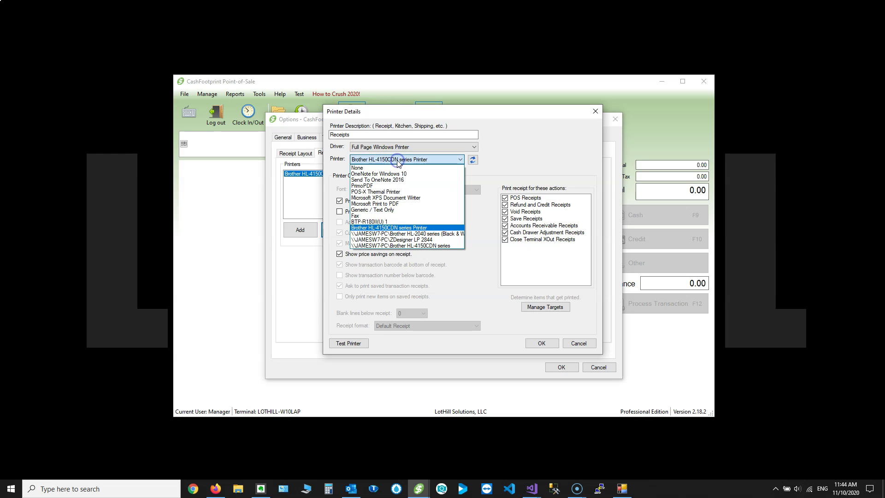
{"action": "left_click", "coordinate": [549, 139]}
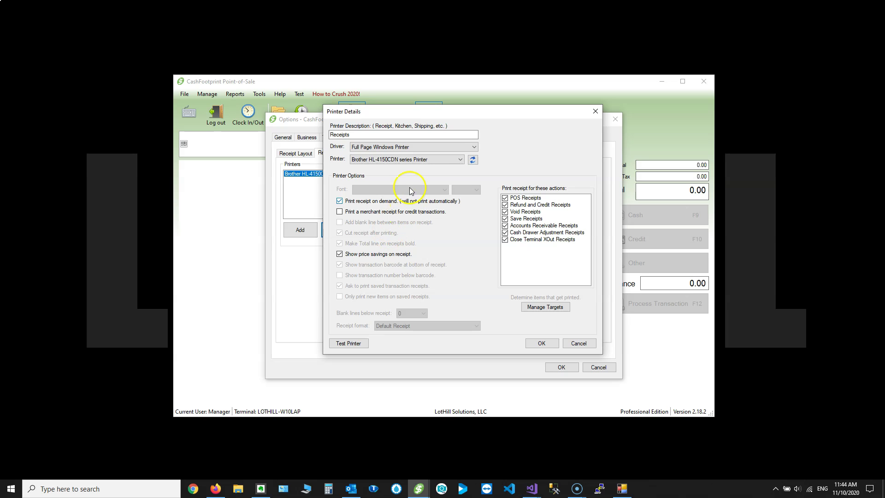
{"action": "left_click", "coordinate": [542, 343]}
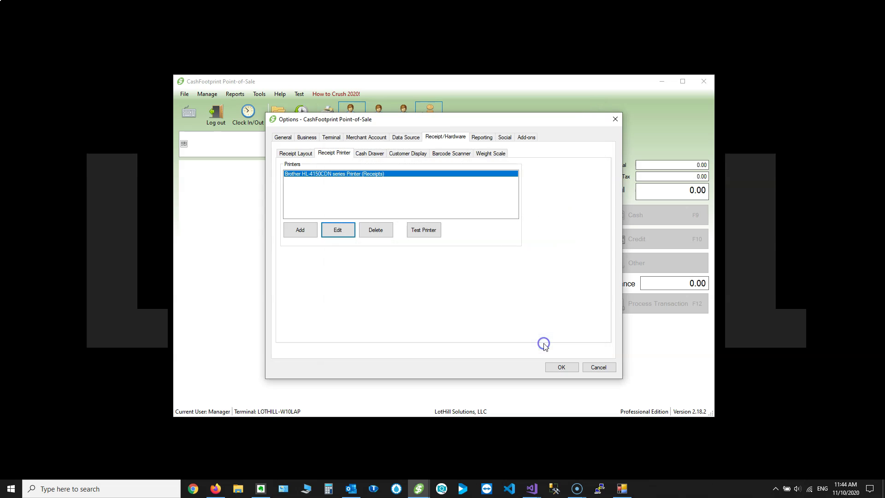
- Add a receipt printer described as Small Receipts with the ESCPOS driver, POS-X Thermal Printer, on-demand printing, and no merchant receipt for credit transactions
{"action": "left_click", "coordinate": [298, 230]}
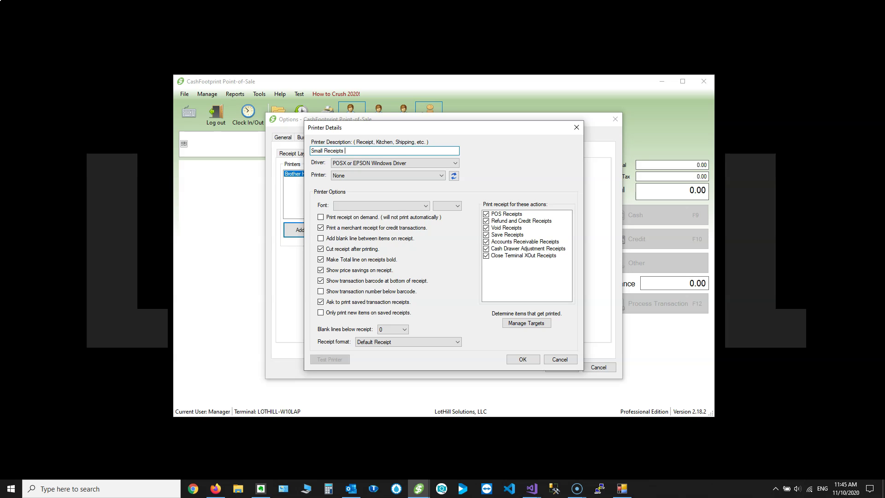
{"action": "left_click", "coordinate": [371, 164]}
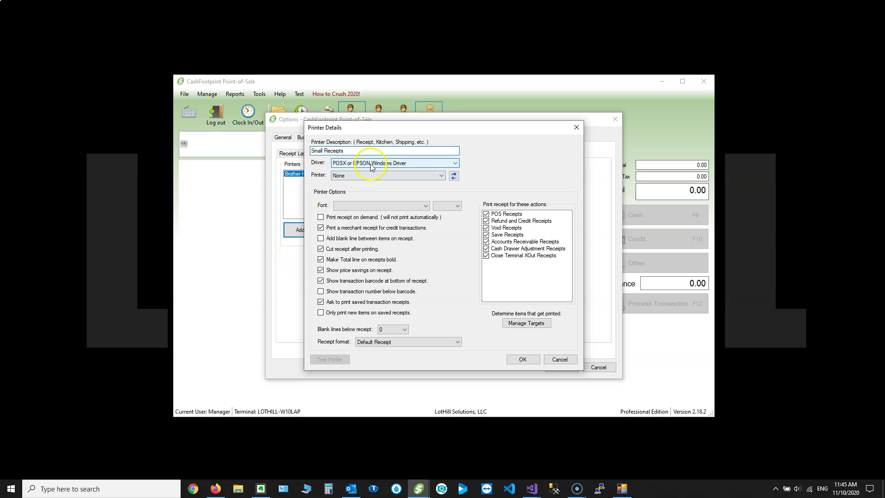
{"action": "left_click", "coordinate": [347, 177]}
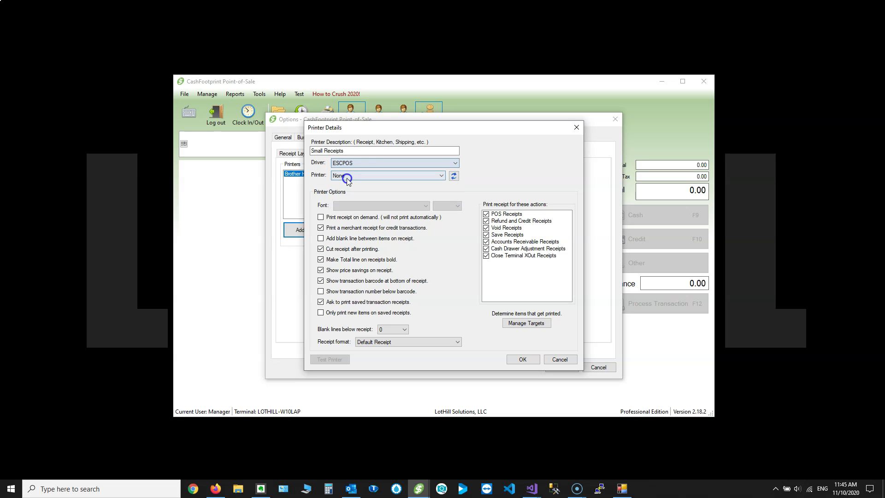
{"action": "left_click", "coordinate": [379, 175]}
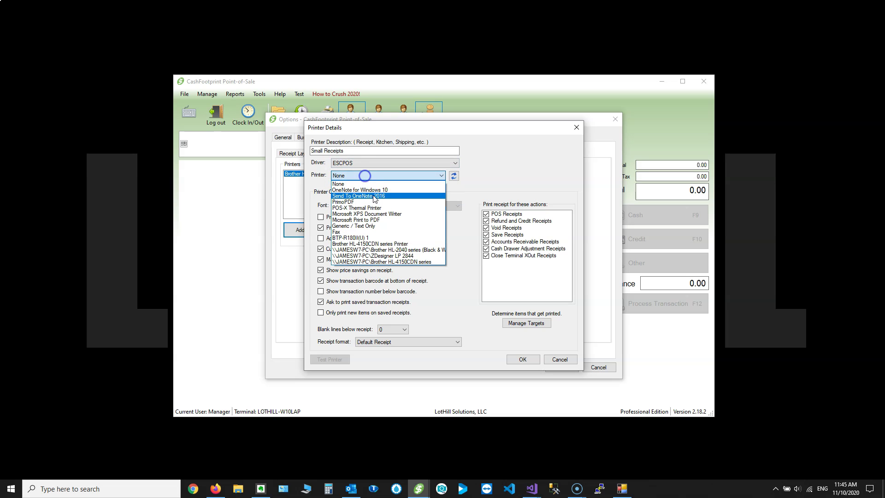
{"action": "left_click", "coordinate": [397, 208]}
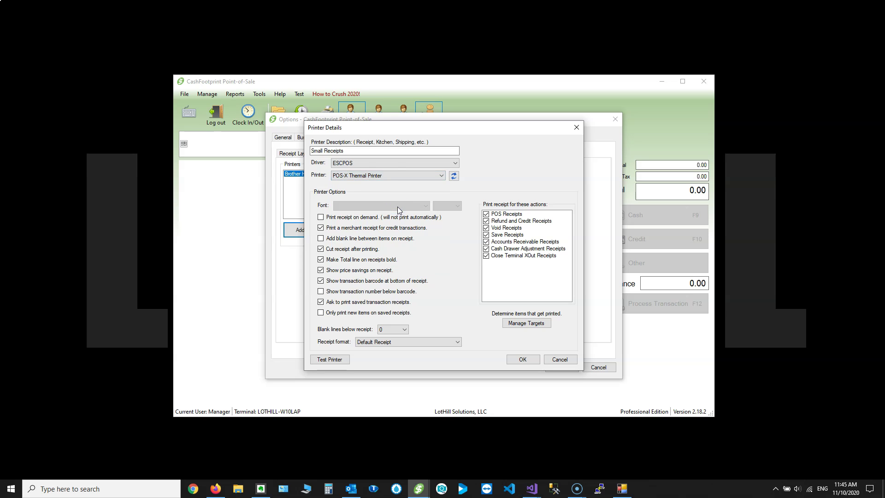
{"action": "left_click", "coordinate": [361, 222]}
{"action": "left_click_drag", "start_coordinate": [365, 130], "coordinate": [400, 121]}
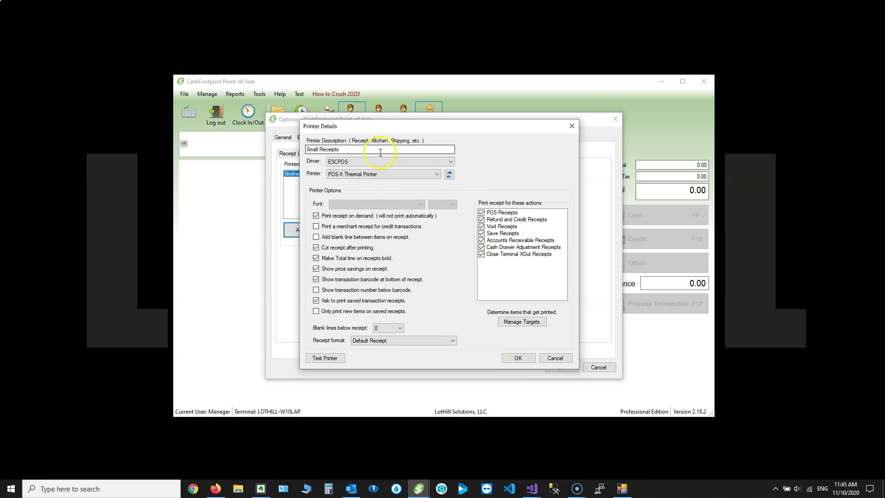
- Switch the Small Receipts printer to the POSX or EPSON Windows Driver and set its font to Lucida Console, size 8
{"action": "left_click", "coordinate": [389, 164]}
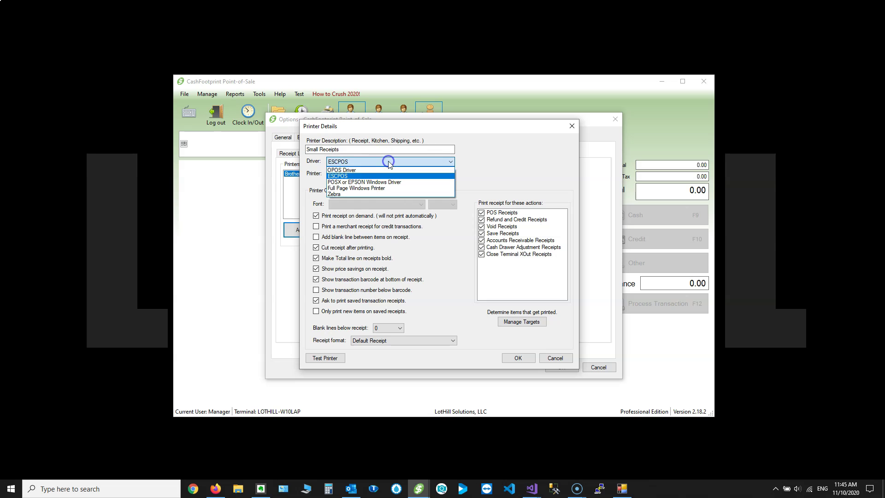
{"action": "left_click", "coordinate": [379, 185]}
{"action": "left_click", "coordinate": [388, 204]}
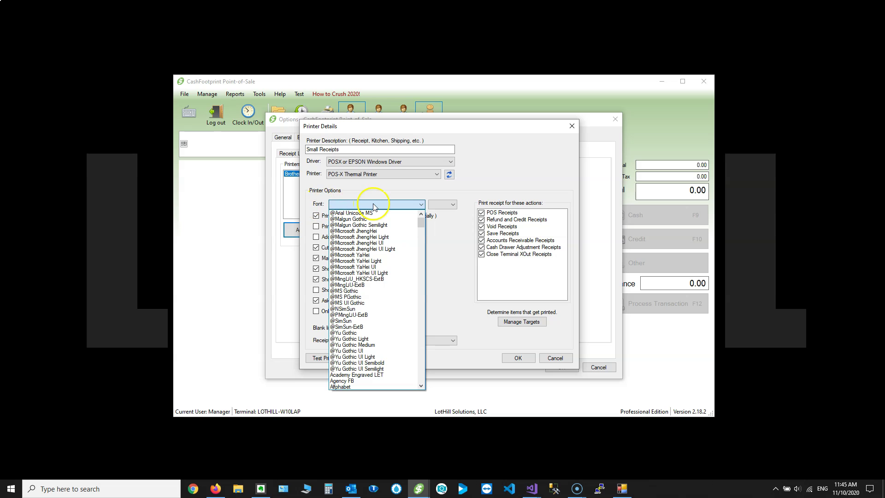
{"action": "scroll", "coordinate": [369, 244], "scroll_direction": "down", "scroll_amount": 3}
{"action": "scroll", "coordinate": [369, 248], "scroll_direction": "down", "scroll_amount": 18}
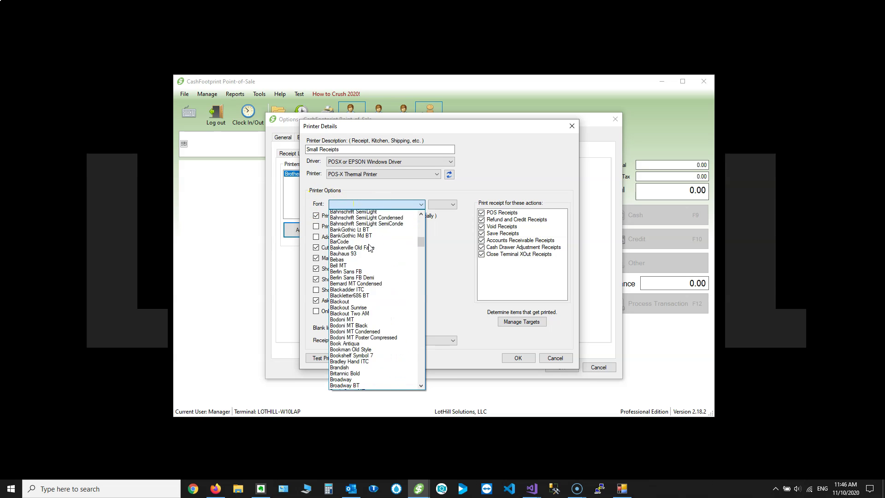
{"action": "scroll", "coordinate": [369, 248], "scroll_direction": "down", "scroll_amount": 20}
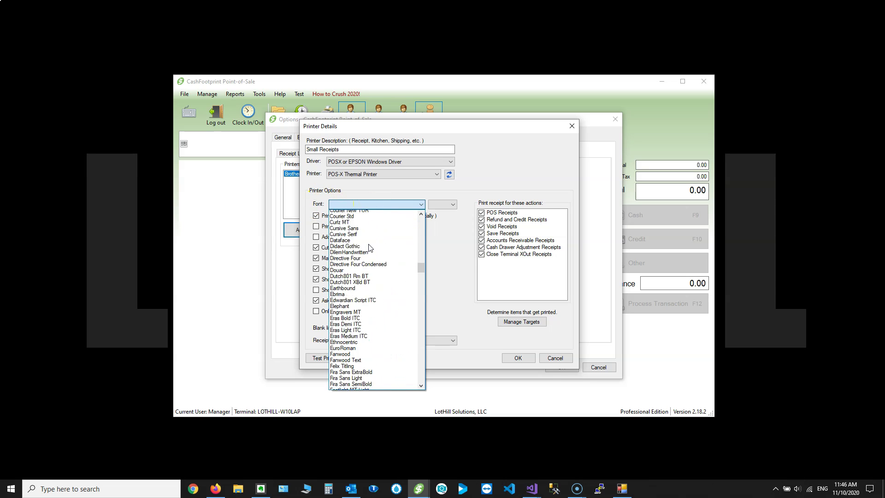
{"action": "scroll", "coordinate": [369, 247], "scroll_direction": "down", "scroll_amount": 20}
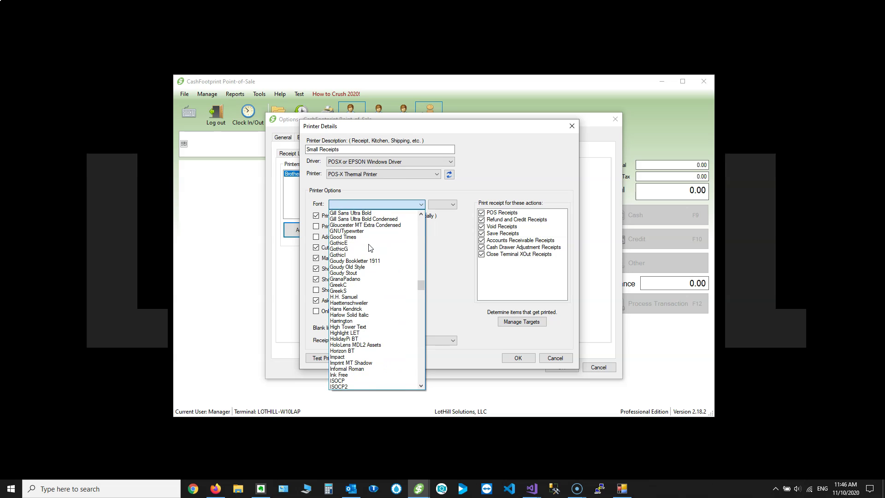
{"action": "scroll", "coordinate": [368, 247], "scroll_direction": "down", "scroll_amount": 6}
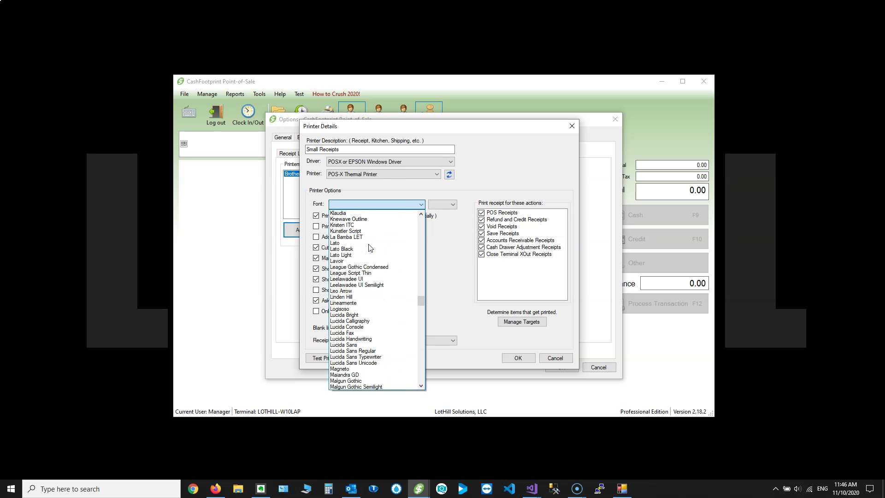
{"action": "left_click", "coordinate": [353, 329]}
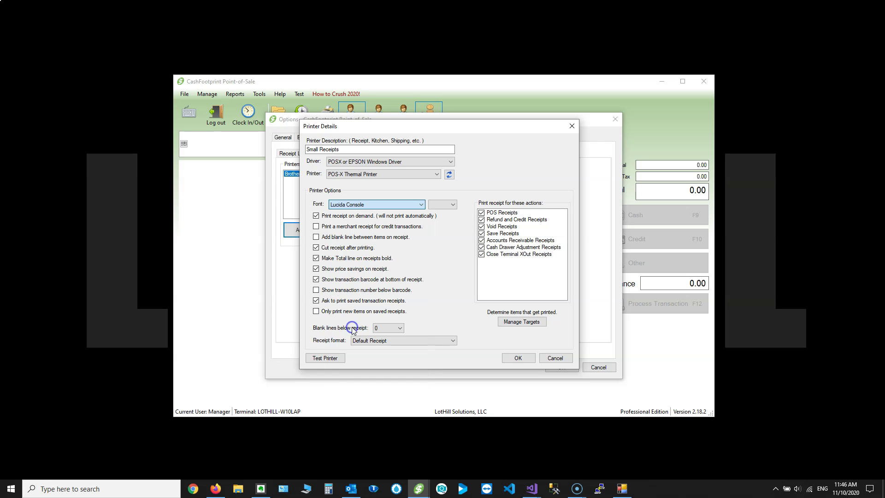
{"action": "left_click", "coordinate": [435, 206]}
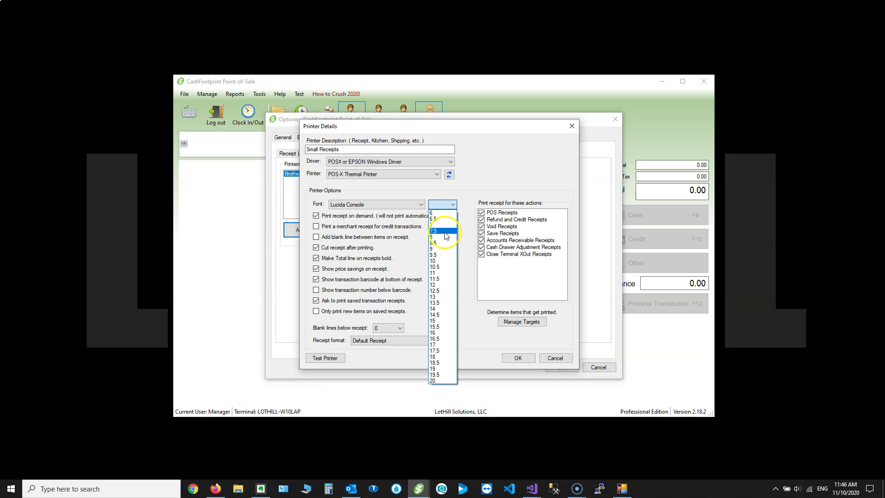
{"action": "left_click", "coordinate": [443, 237]}
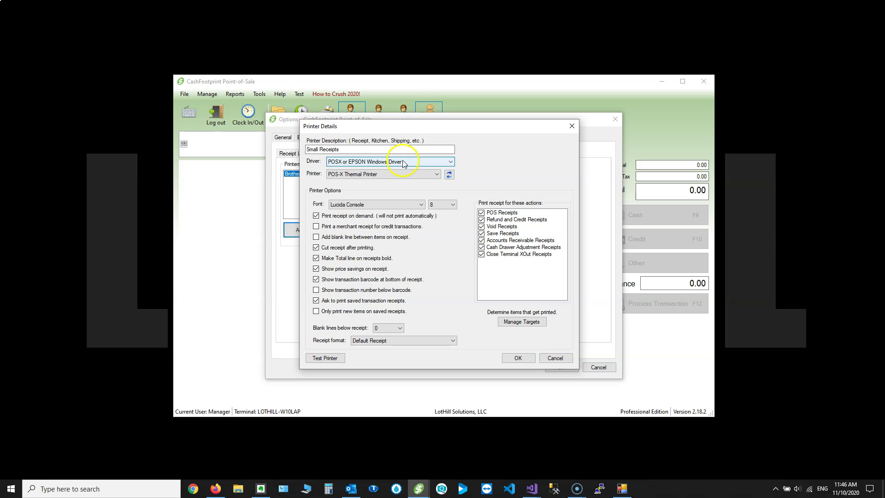
- Set the Small Receipts printer's driver back to ESCPOS and accept the printer details
{"action": "left_click", "coordinate": [341, 162]}
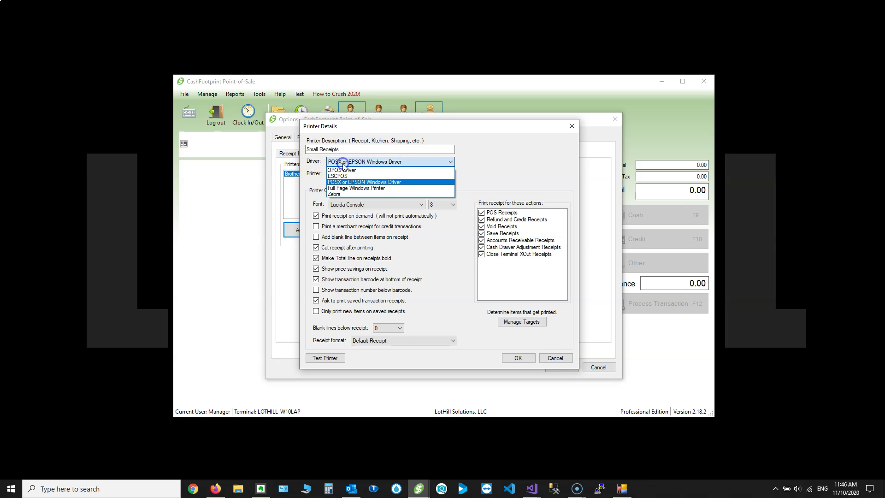
{"action": "left_click", "coordinate": [342, 177]}
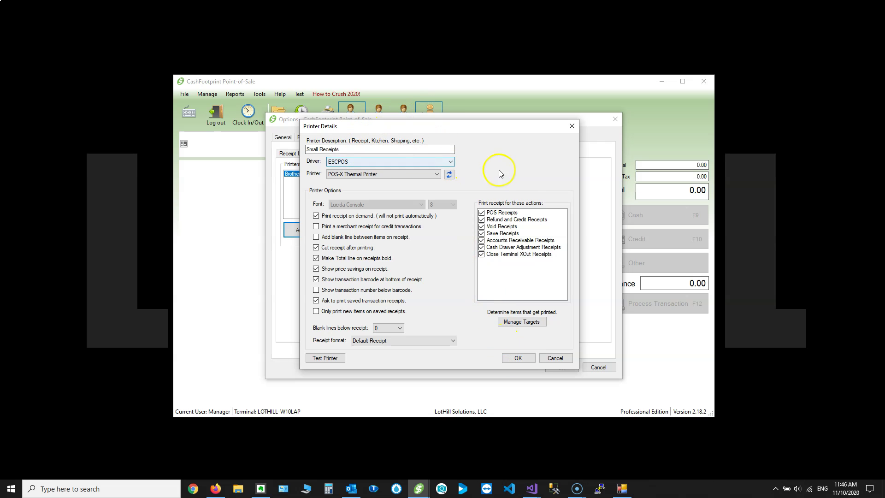
{"action": "left_click", "coordinate": [517, 359]}
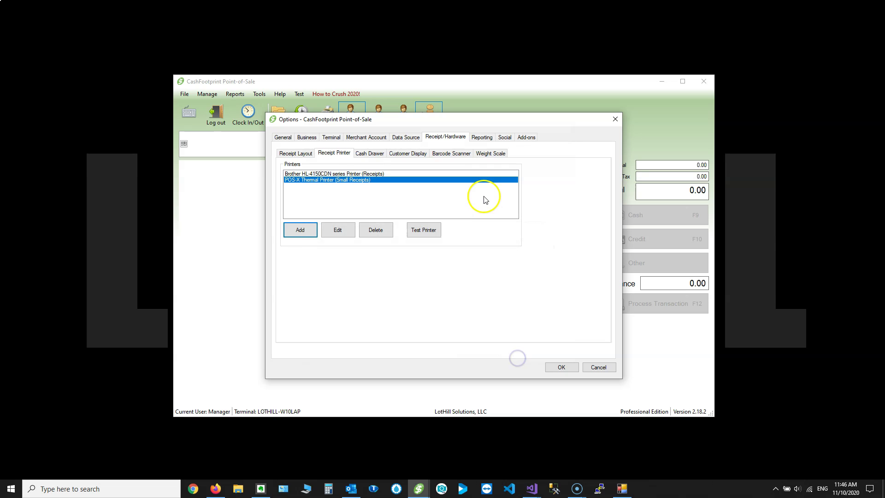
- Review the driver and printing options of the Brother HL-4150CDN receipt printer, and close its details
{"action": "left_click", "coordinate": [362, 174]}
{"action": "left_click", "coordinate": [339, 229]}
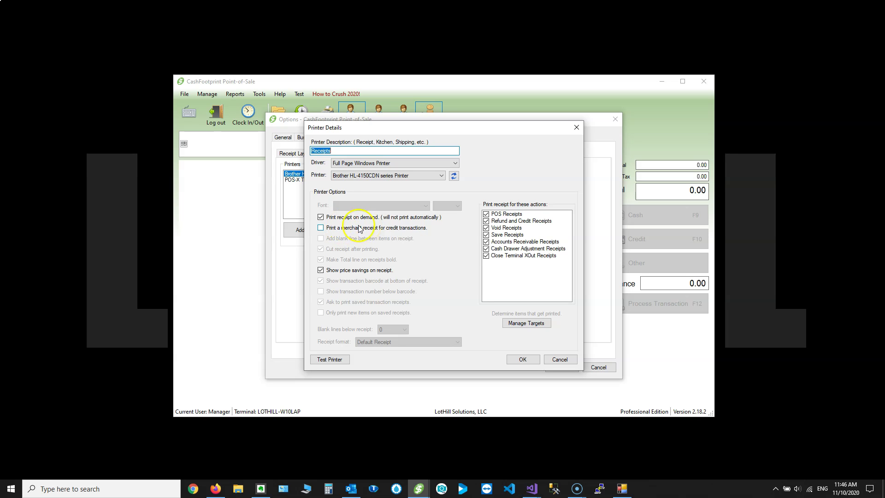
{"action": "left_click", "coordinate": [533, 362]}
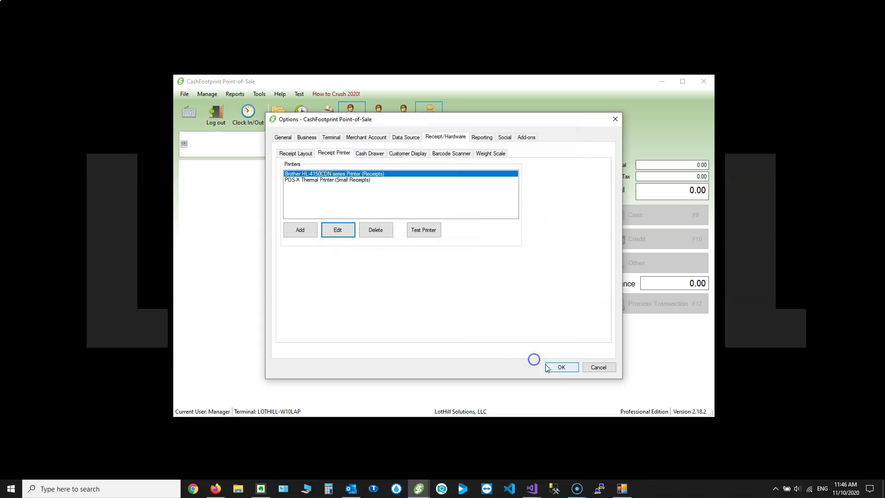
- Delete the POS-X Thermal Printer (Small Receipts) from the receipt printers and save the program options
{"action": "left_click", "coordinate": [339, 180]}
{"action": "left_click", "coordinate": [374, 230]}
{"action": "left_click", "coordinate": [480, 261]}
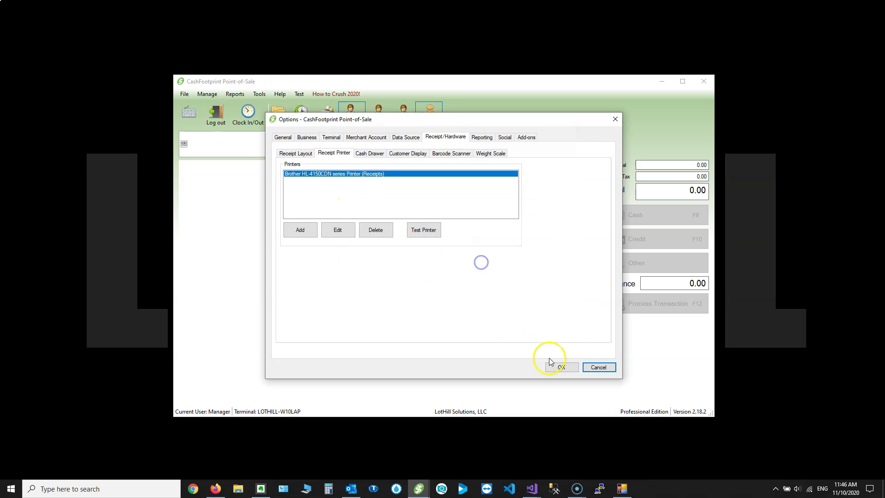
{"action": "left_click", "coordinate": [564, 368]}
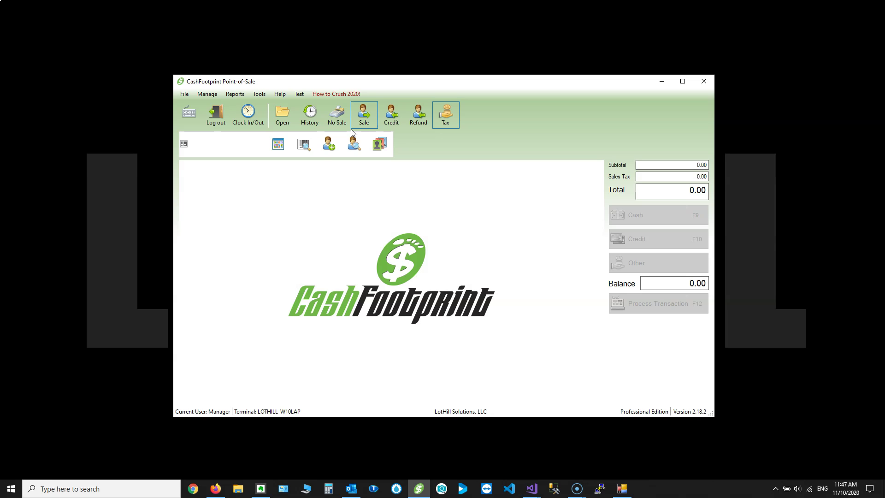
- Enable "Ask for customer when starting transaction" in the business point-of-sale options, keep AR Account payments enabled, and save
{"action": "left_click", "coordinate": [260, 95]}
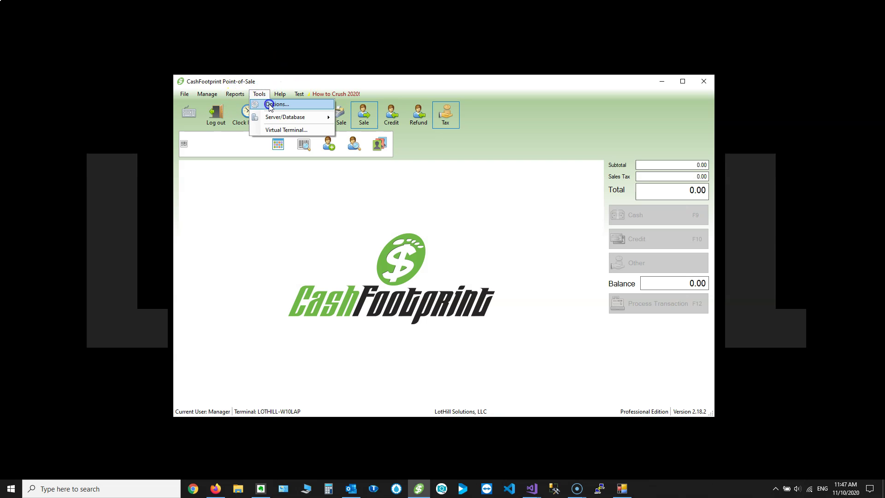
{"action": "left_click", "coordinate": [269, 104]}
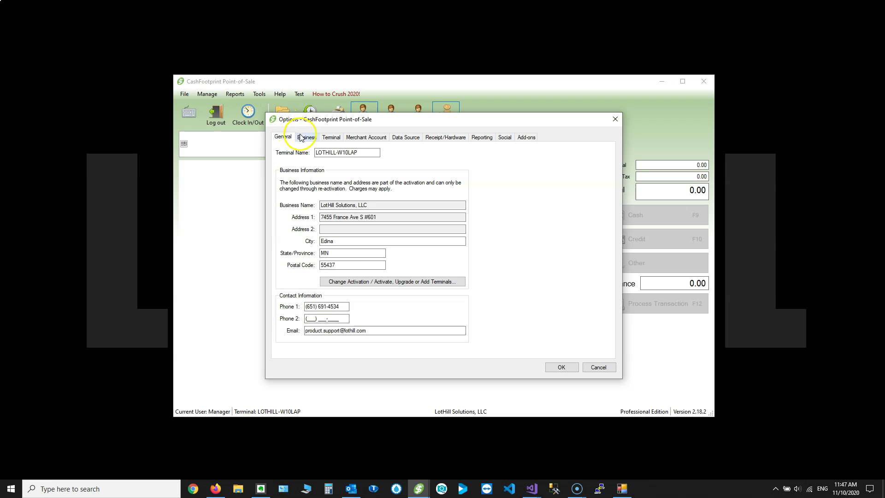
{"action": "left_click", "coordinate": [306, 137]}
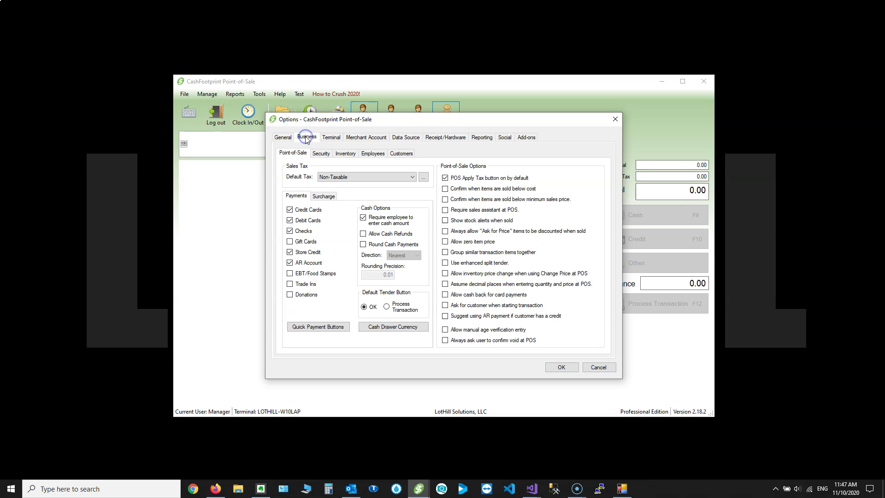
{"action": "left_click", "coordinate": [294, 264]}
{"action": "left_click", "coordinate": [293, 265]}
{"action": "left_click", "coordinate": [470, 306]}
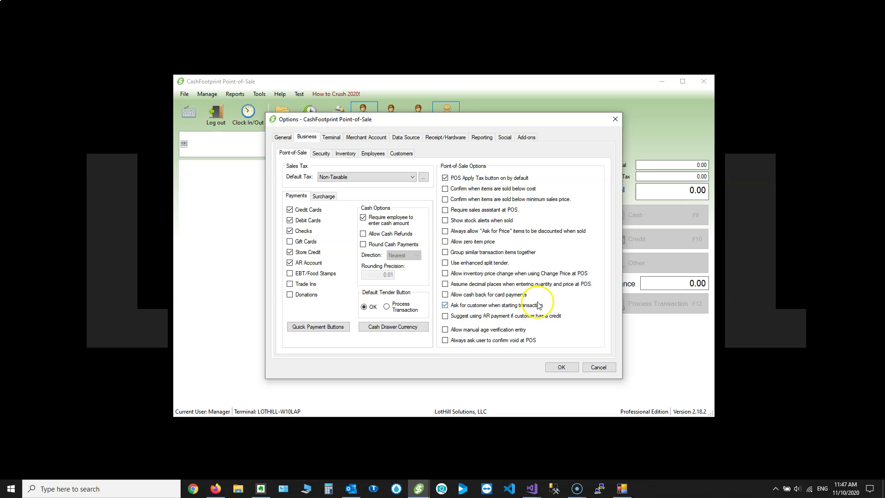
{"action": "left_click", "coordinate": [561, 367]}
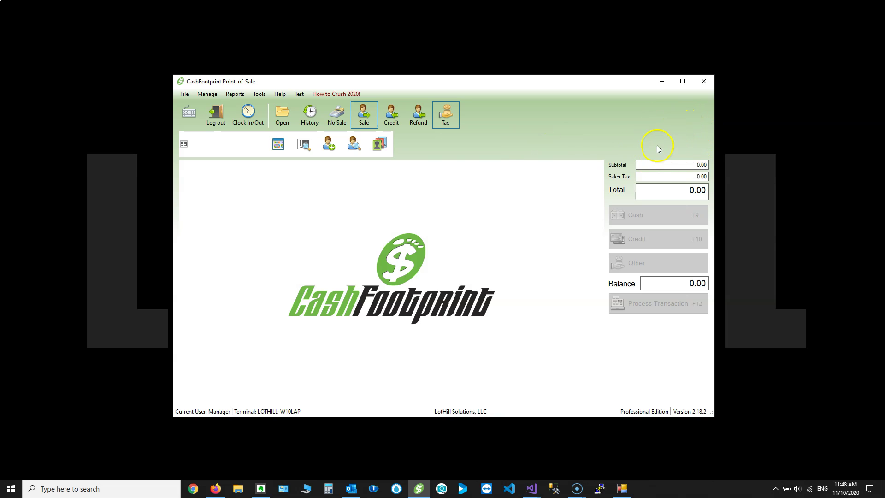
- Start a sale with item 321, agree to assign a customer, and select the third customer in the search list
{"action": "left_click", "coordinate": [230, 146]}
{"action": "type", "text": "321"}
{"action": "key", "text": "Return"}
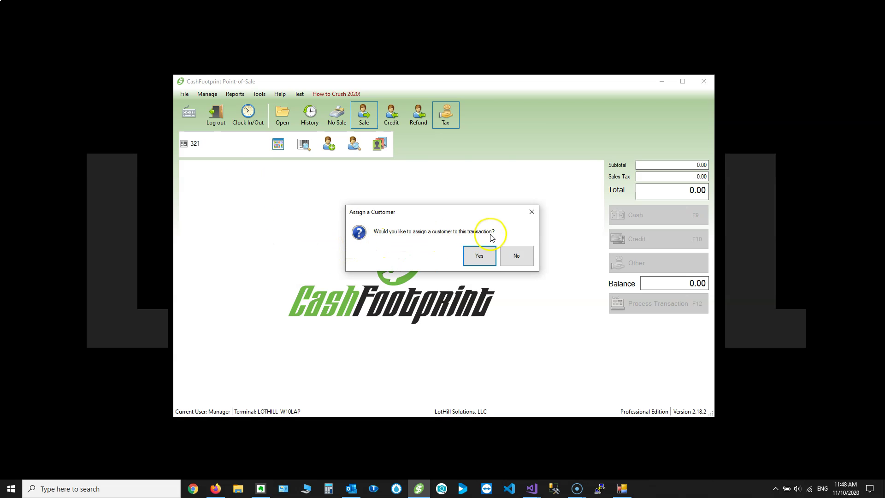
{"action": "left_click", "coordinate": [479, 257]}
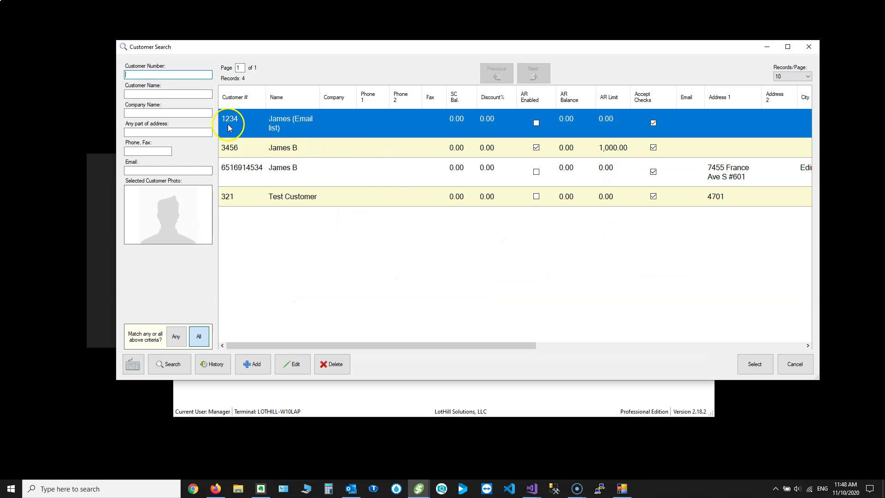
{"action": "double_click", "coordinate": [250, 177]}
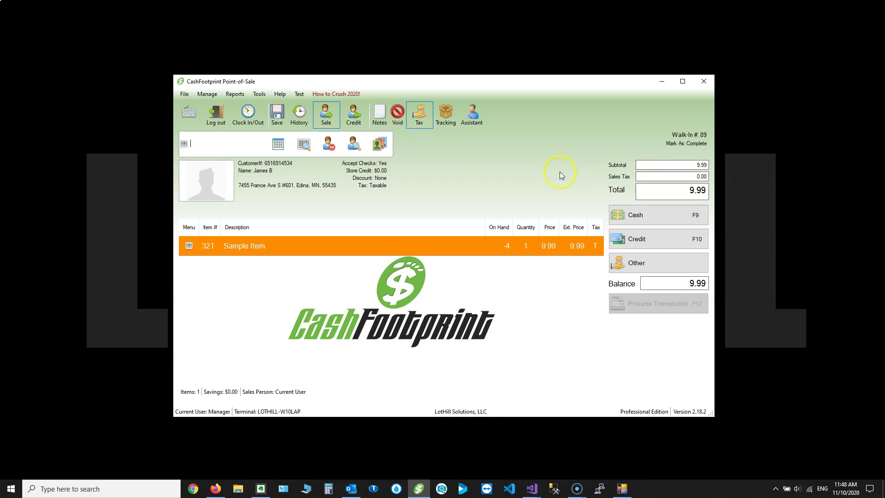
- Delete the Sample Item line from the sale and remove the assigned customer
{"action": "left_click", "coordinate": [184, 247]}
{"action": "left_click", "coordinate": [213, 344]}
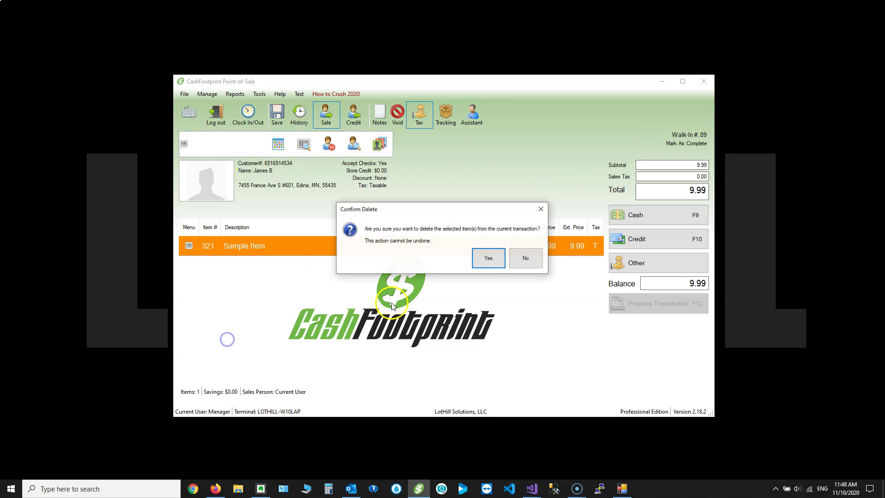
{"action": "left_click", "coordinate": [474, 264]}
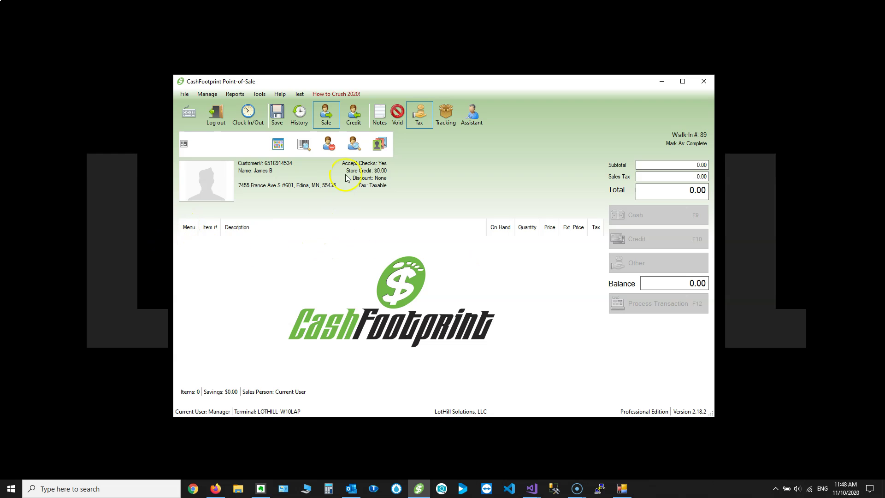
{"action": "left_click", "coordinate": [328, 144]}
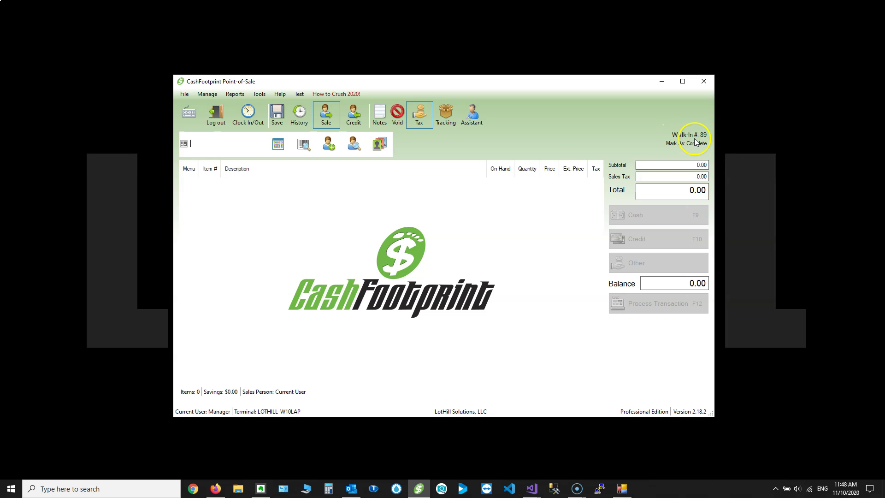
{"action": "left_click", "coordinate": [396, 124]}
{"action": "left_click", "coordinate": [399, 116]}
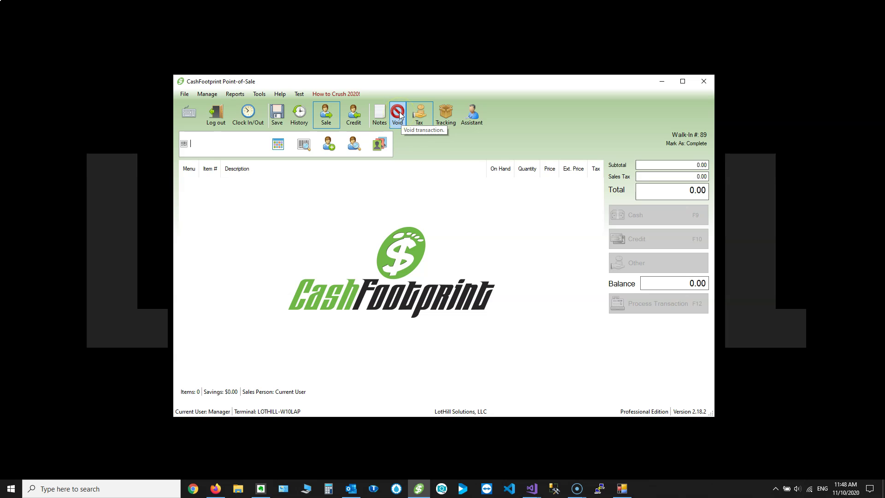
{"action": "left_click", "coordinate": [646, 114]}
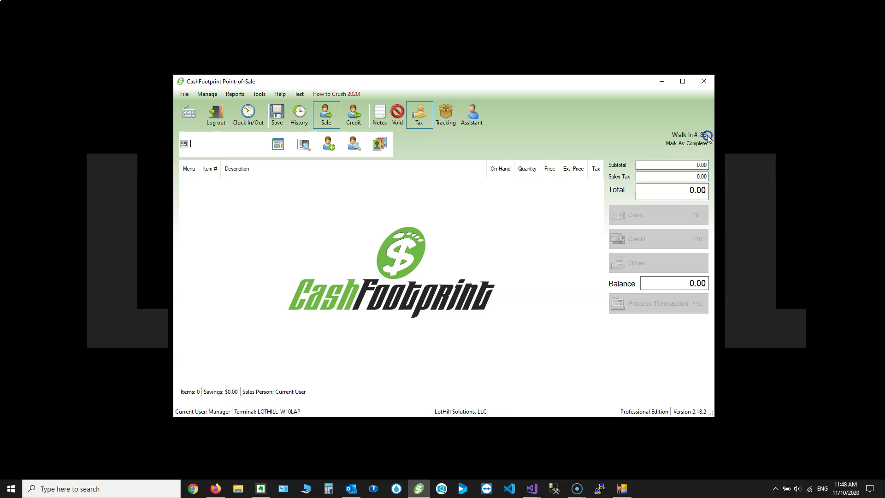
- Void the empty sale without printing a void receipt, and check the voided transaction in the transaction history
{"action": "left_click", "coordinate": [399, 118]}
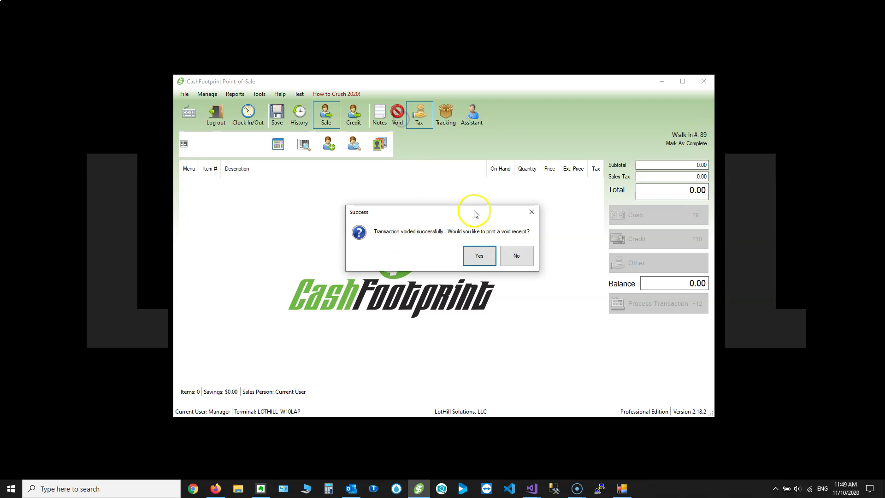
{"action": "left_click", "coordinate": [513, 259]}
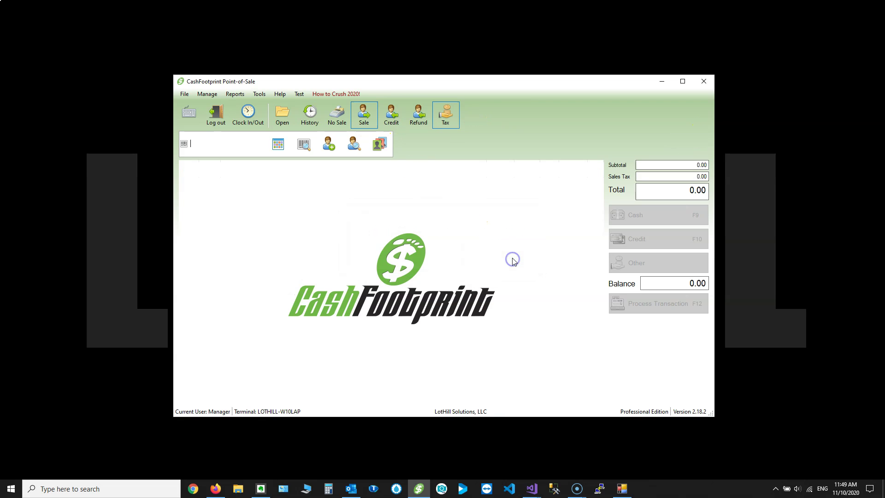
{"action": "left_click", "coordinate": [308, 114]}
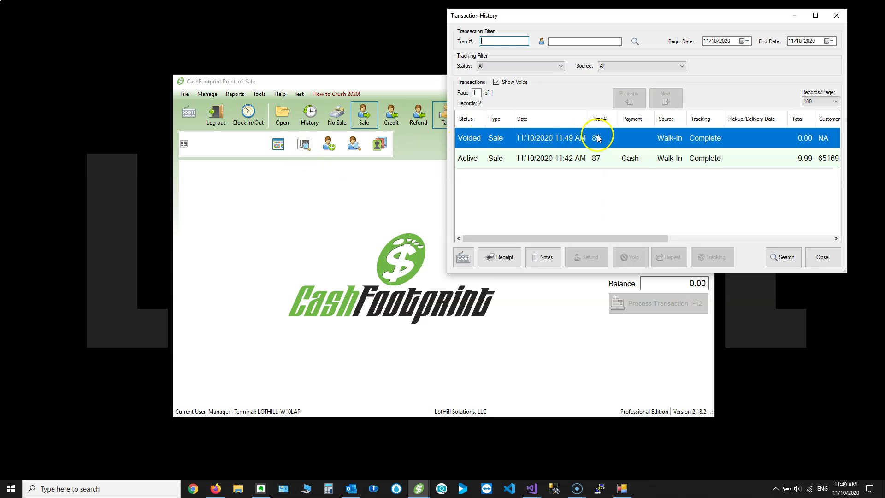
{"action": "left_click", "coordinate": [822, 257]}
- Start a sale with item 321 without assigning a customer, and void that sale without printing a void receipt
{"action": "type", "text": "321"}
{"action": "key", "text": "Return"}
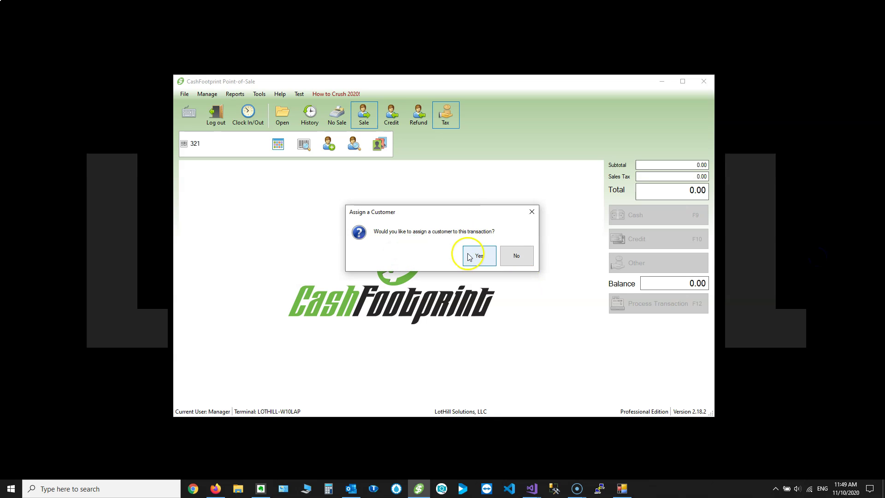
{"action": "left_click", "coordinate": [516, 255]}
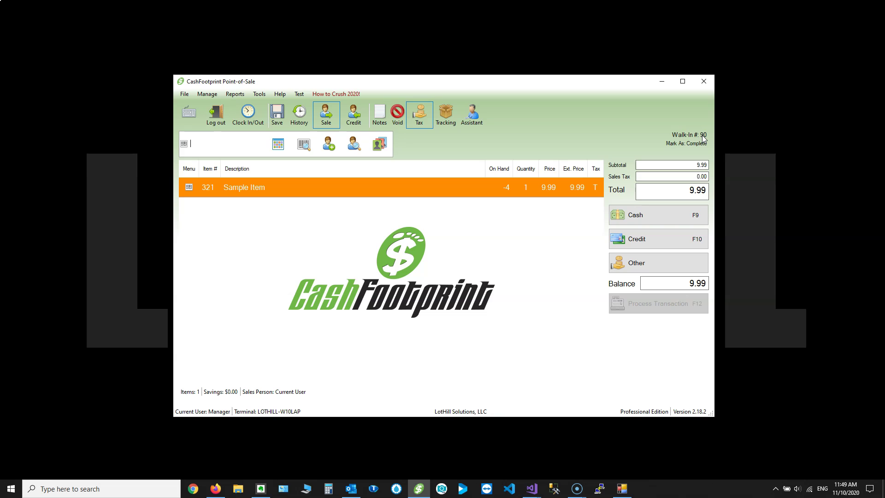
{"action": "left_click", "coordinate": [397, 115]}
{"action": "left_click", "coordinate": [524, 251]}
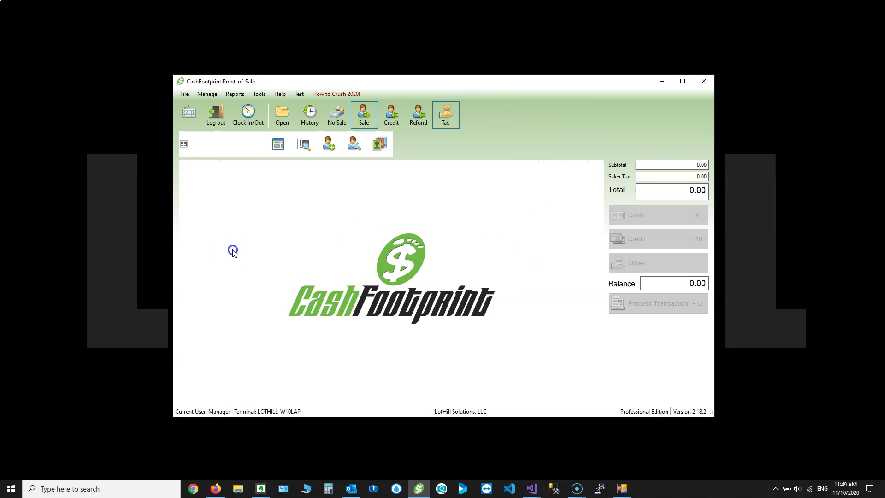